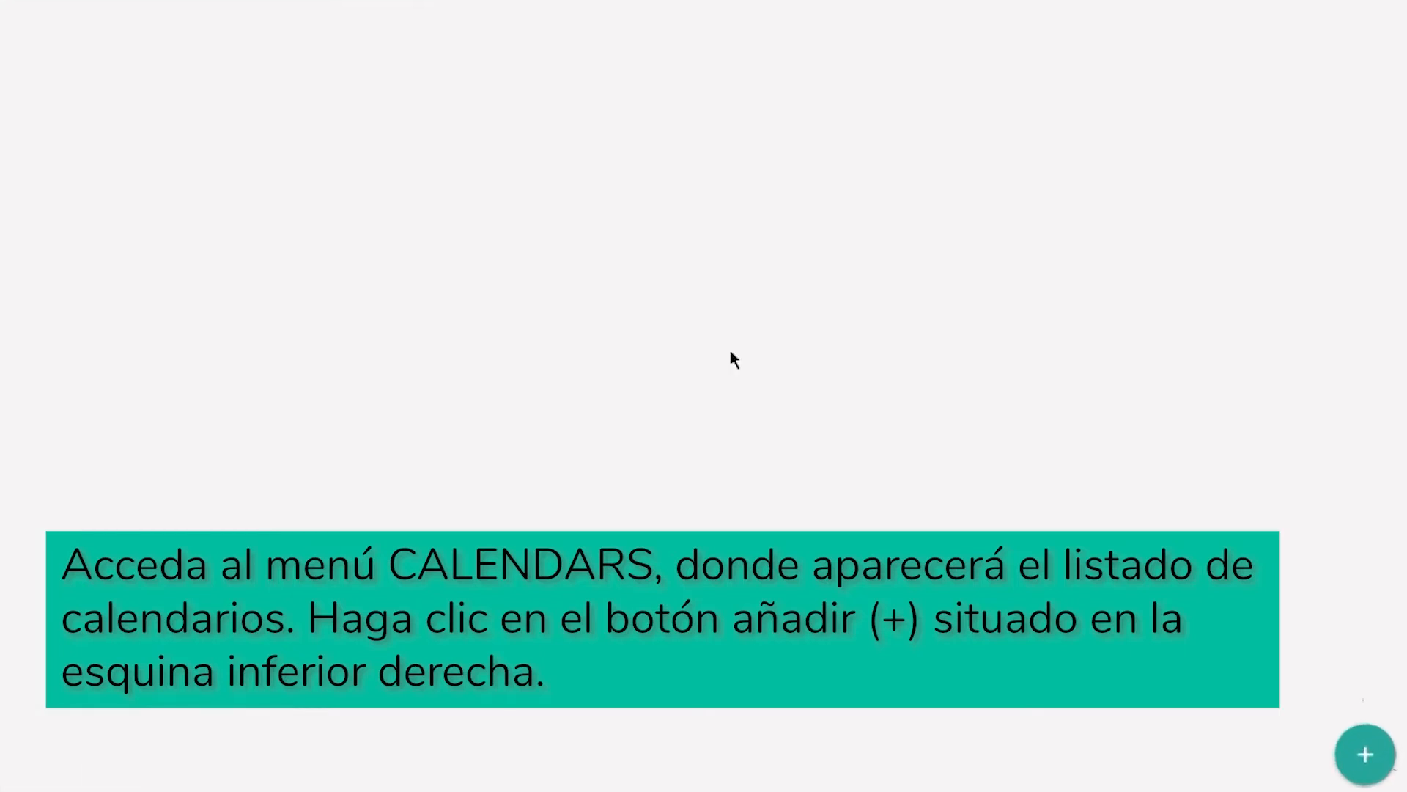
Step: Create a new calendar named "Calendar 2021" and enable it
left_click(1370, 755)
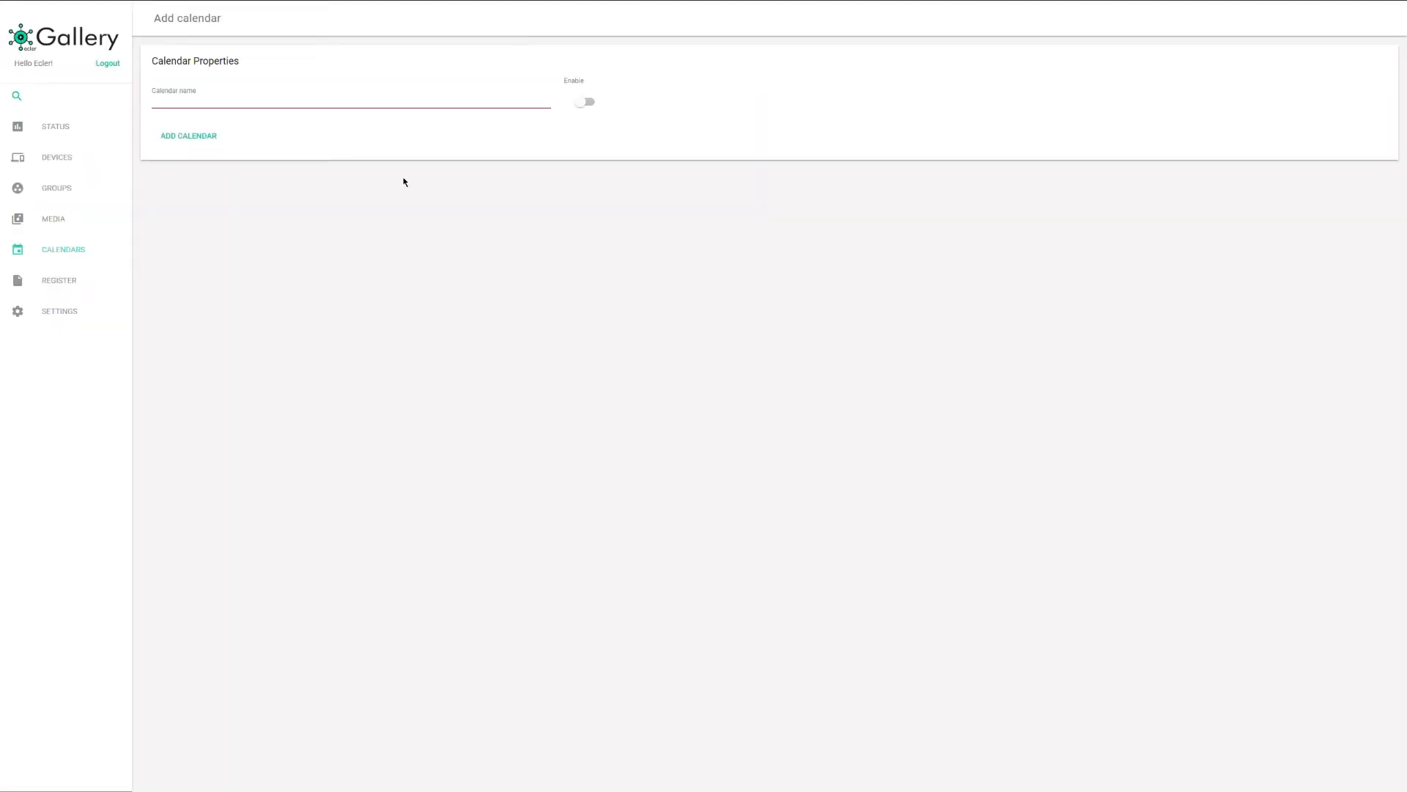
left_click(335, 106)
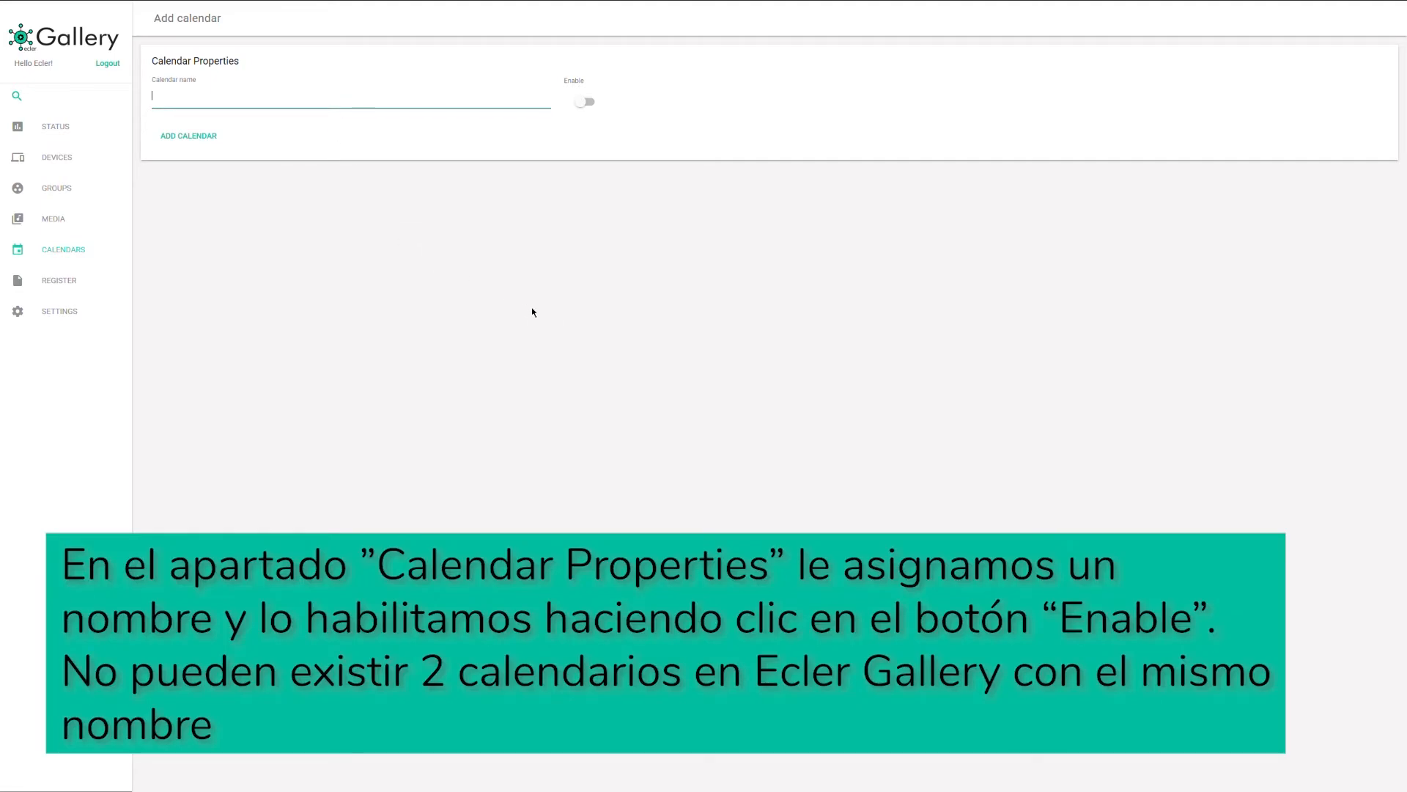
type("Calendar 2021")
left_click(592, 108)
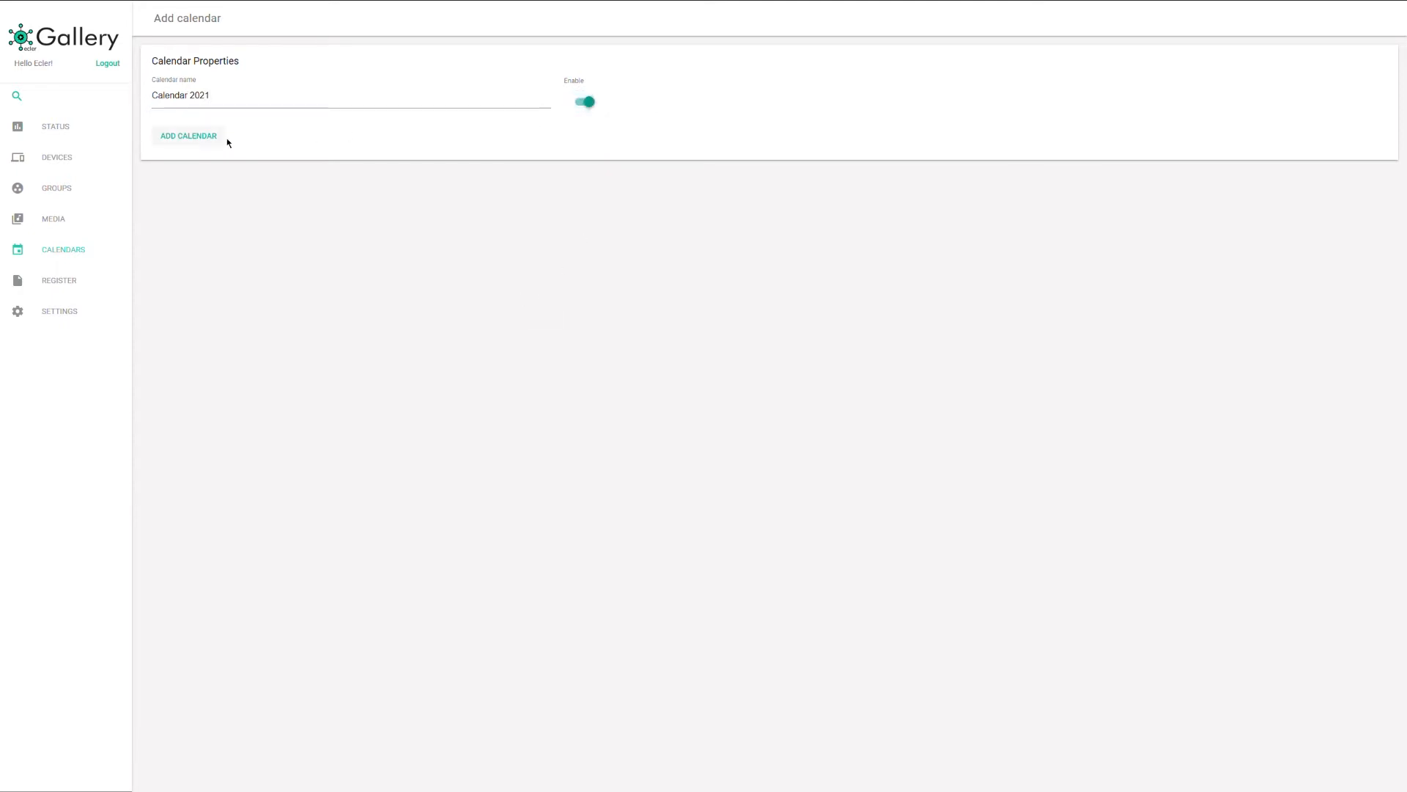
left_click(202, 144)
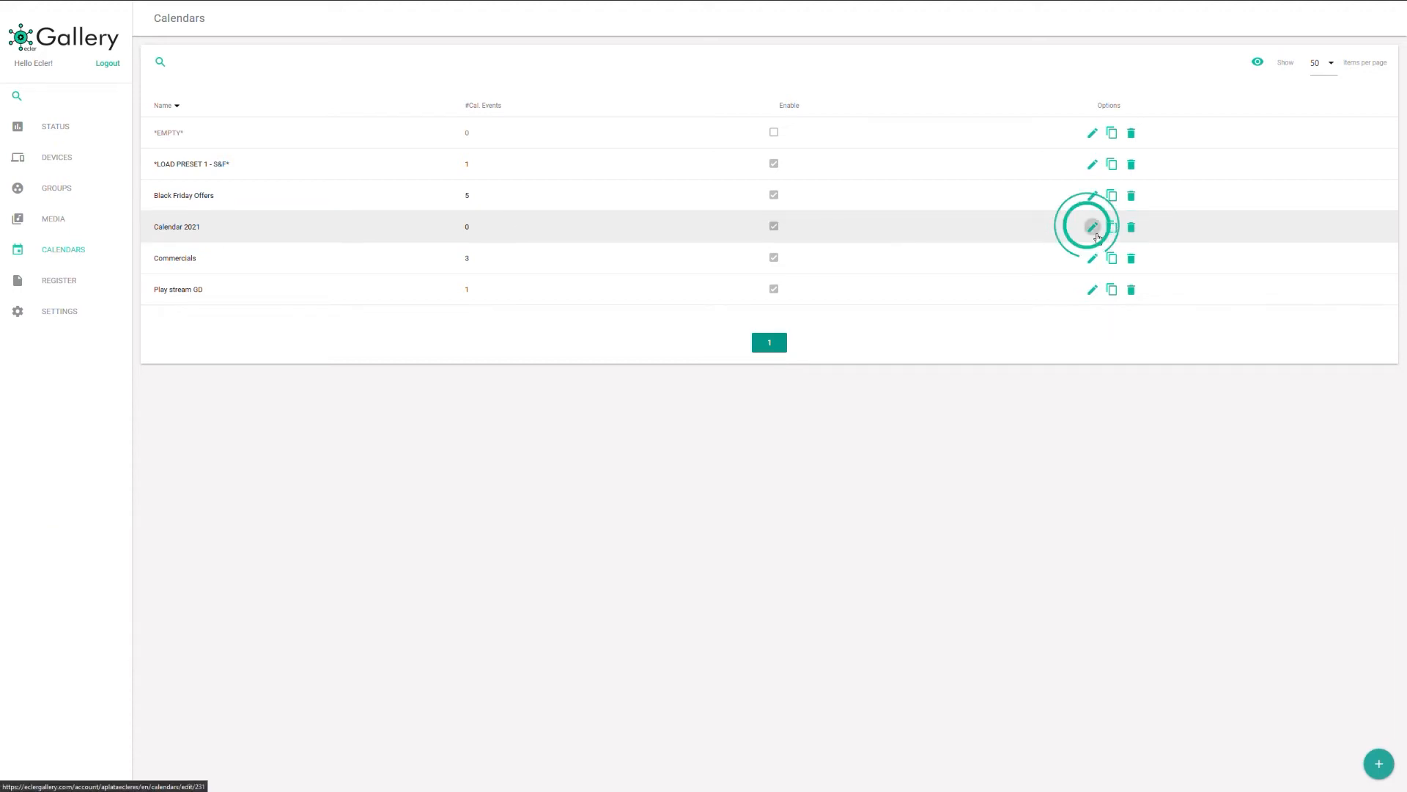
Step: Start a new calendar event in Calendar 2021, name it "Commercials" and enable it
left_click(1085, 230)
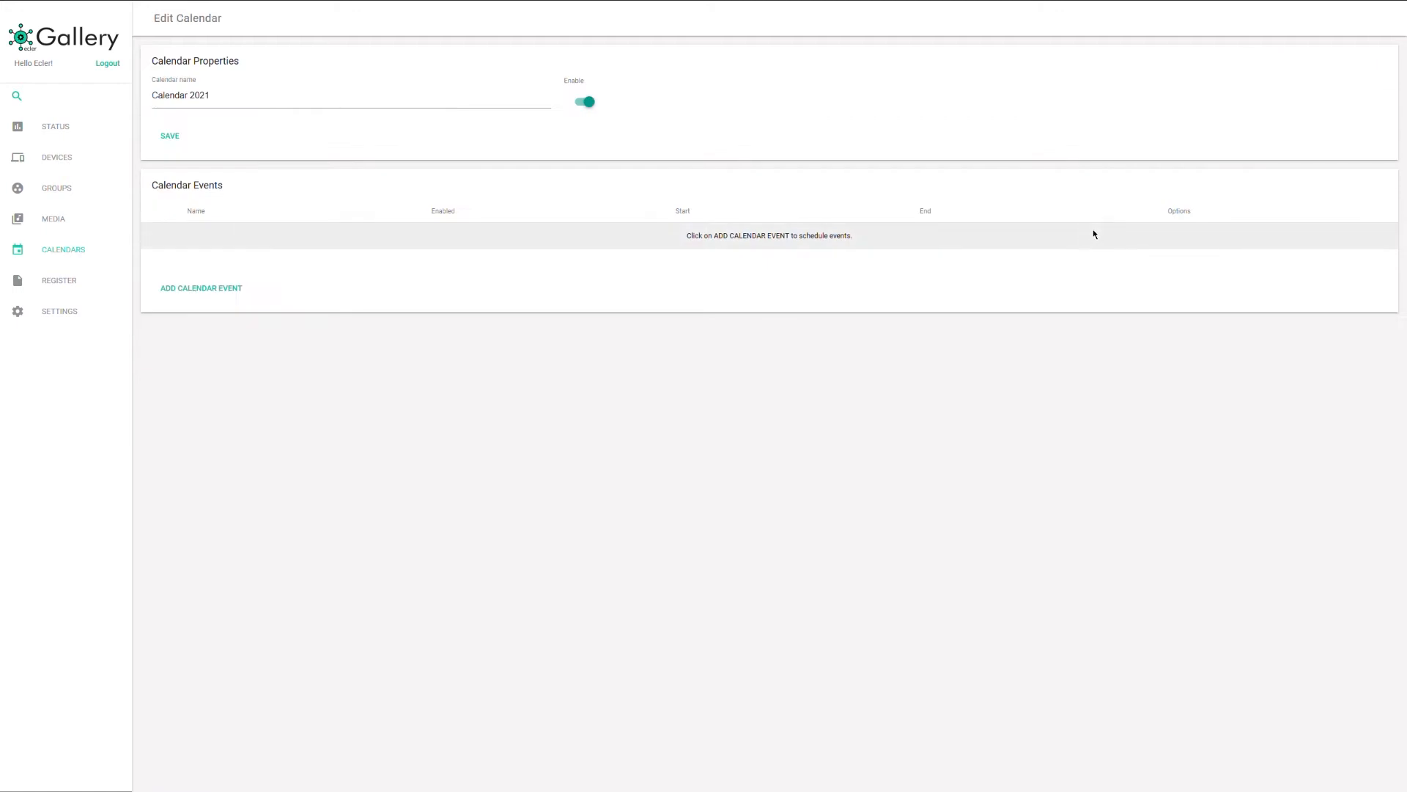
left_click(199, 292)
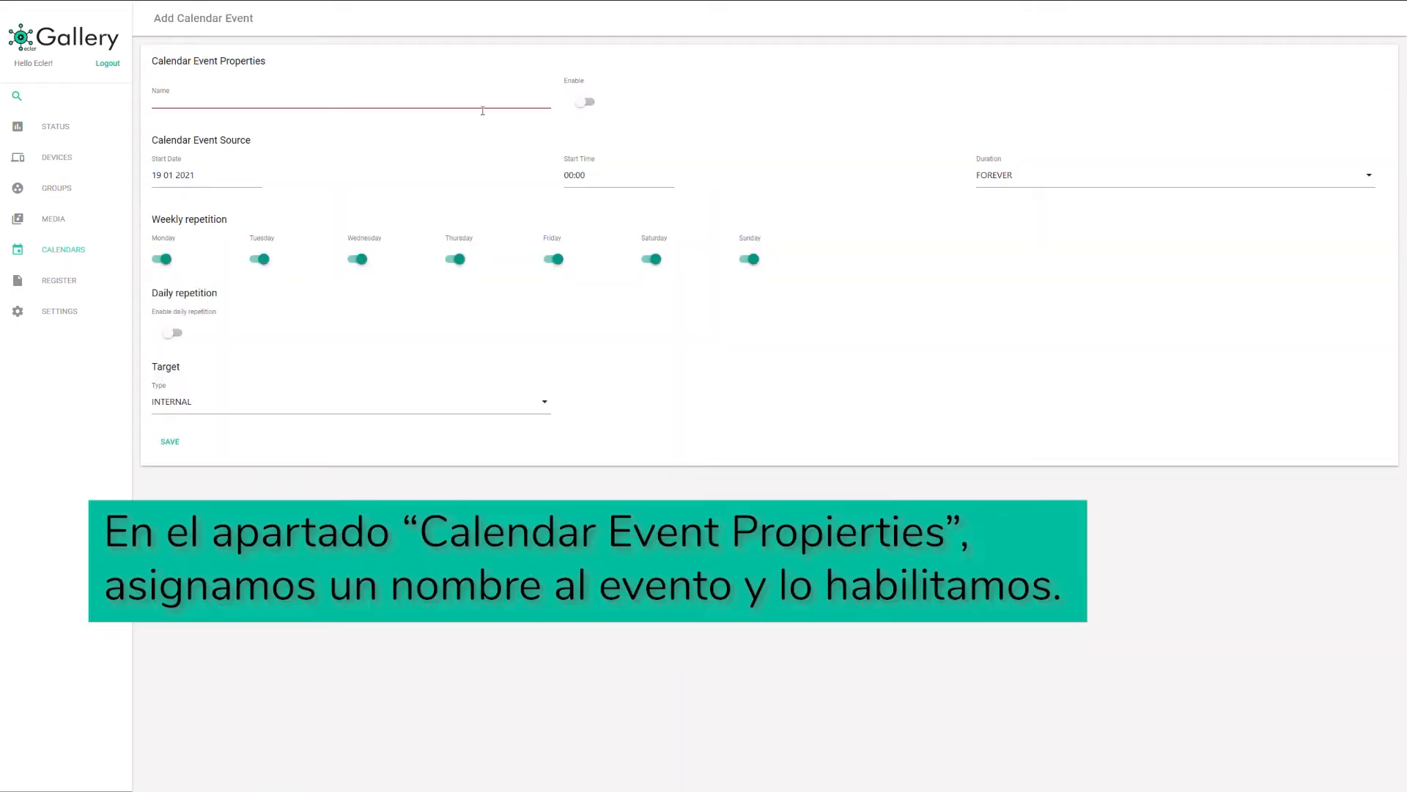
left_click(352, 103)
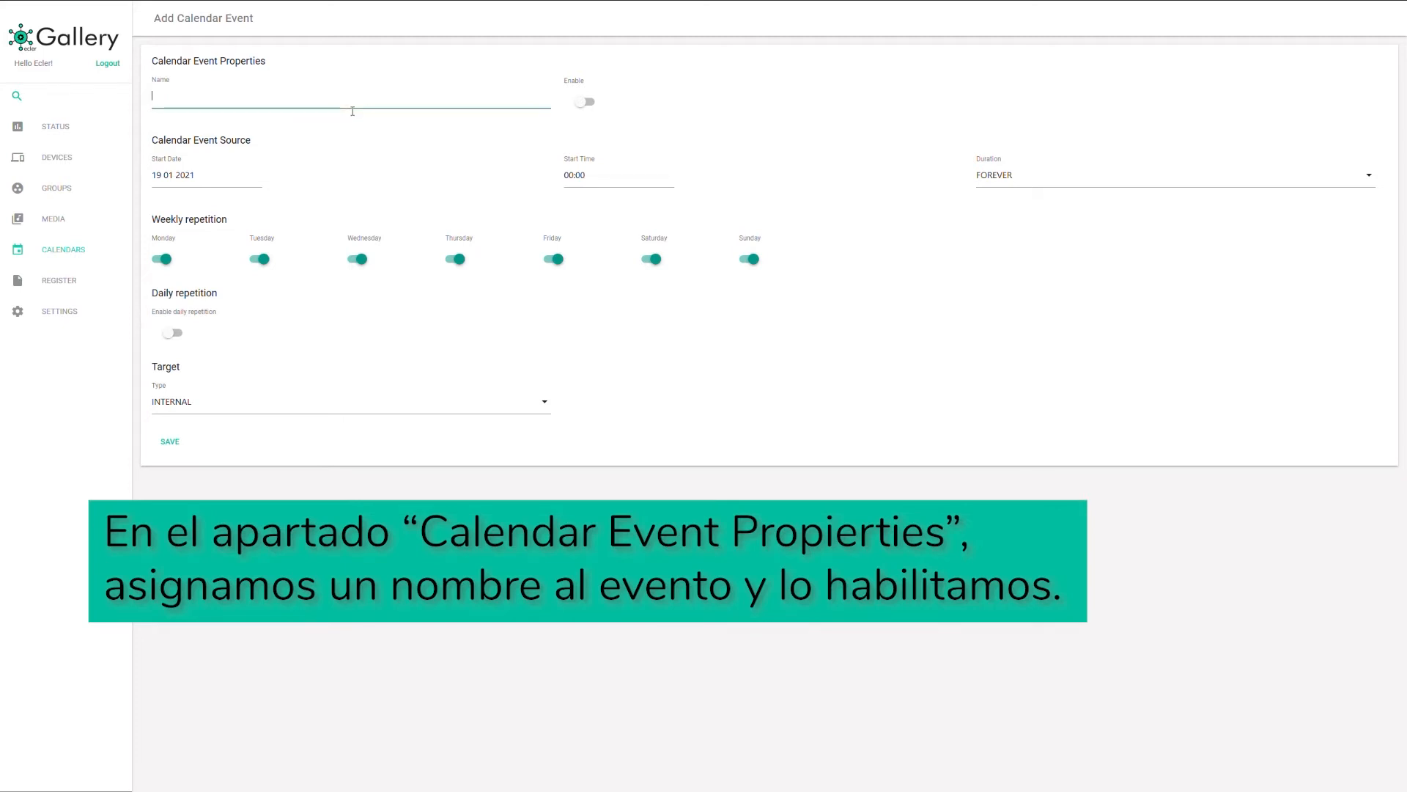
type("Commercials")
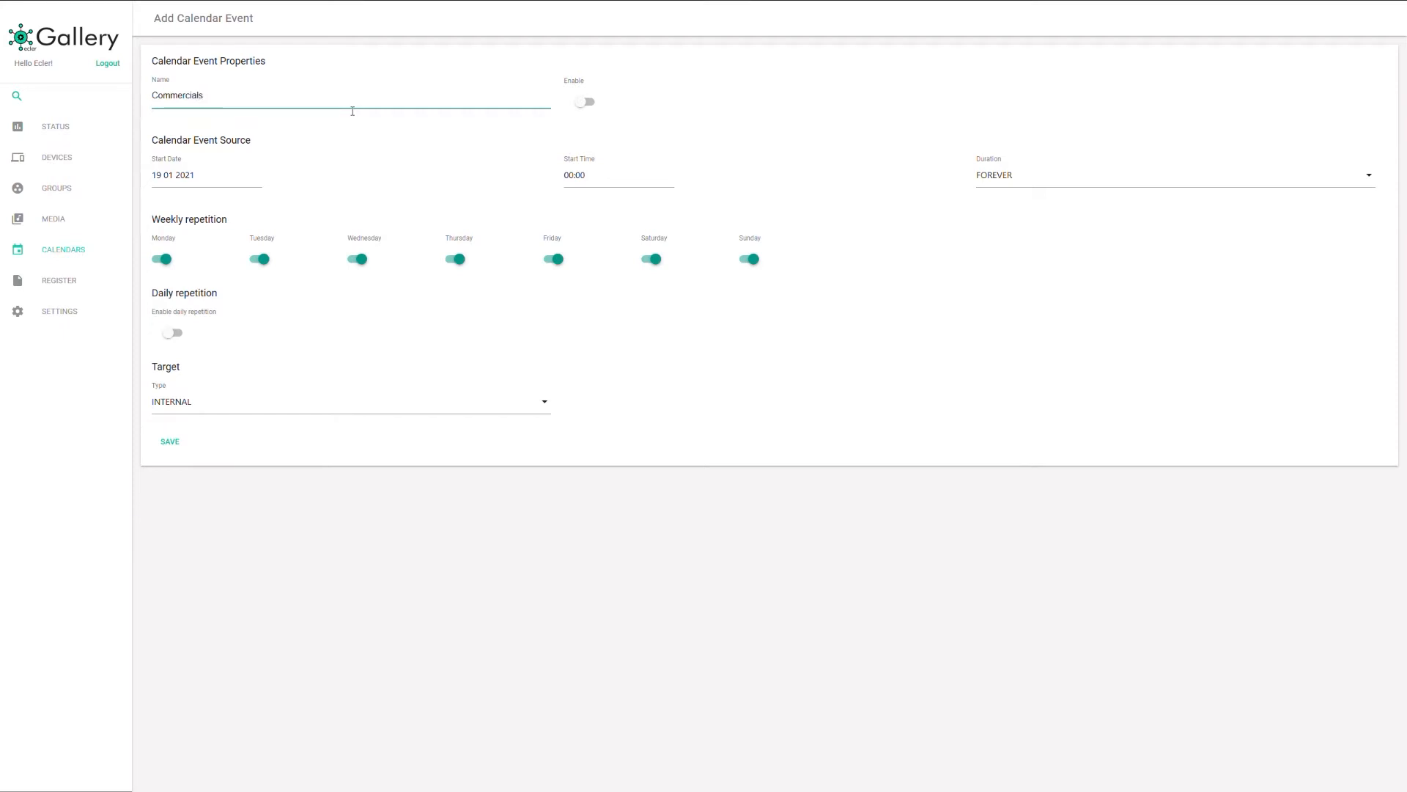
left_click(585, 102)
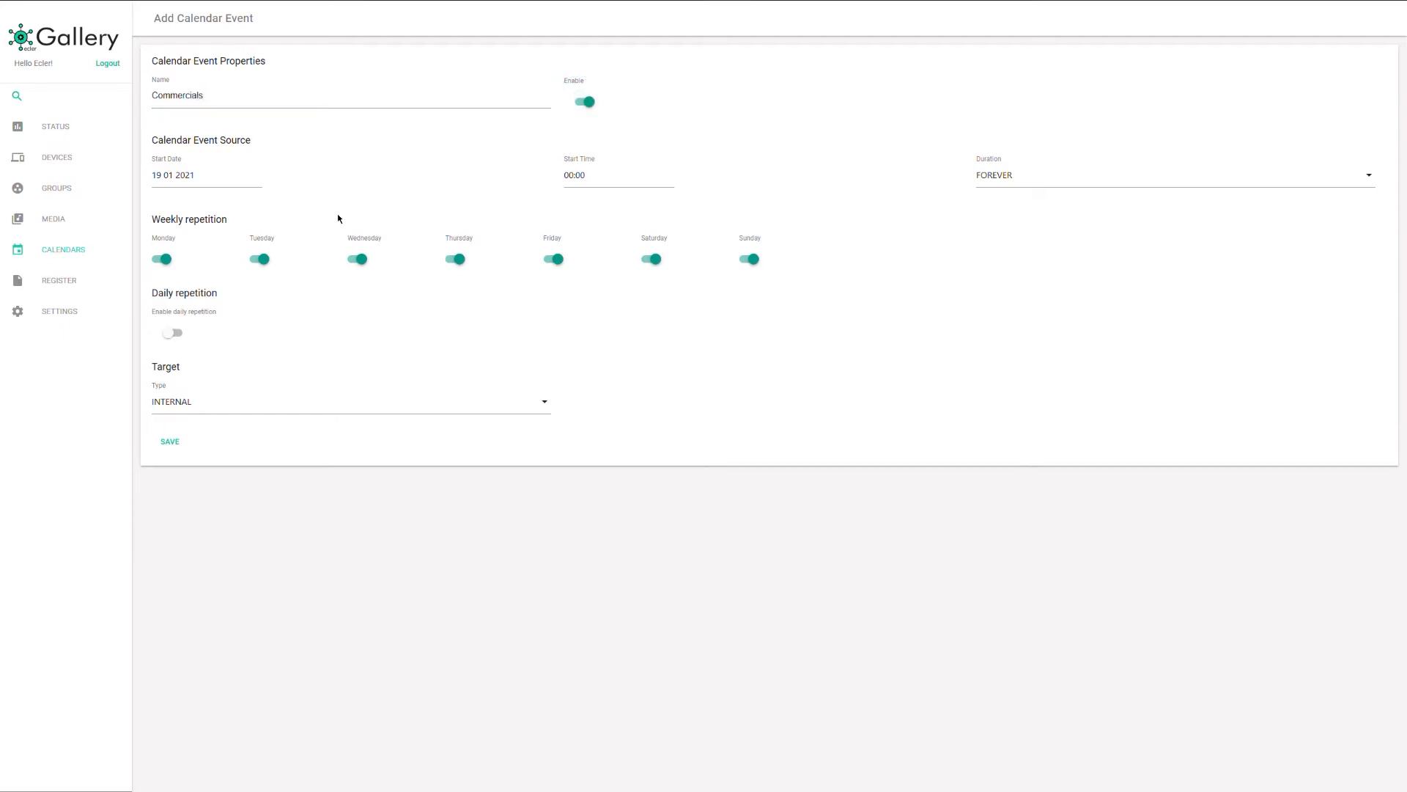
Step: Set the Commercials event to start on 25 January 2021 at 08:00
left_click(241, 181)
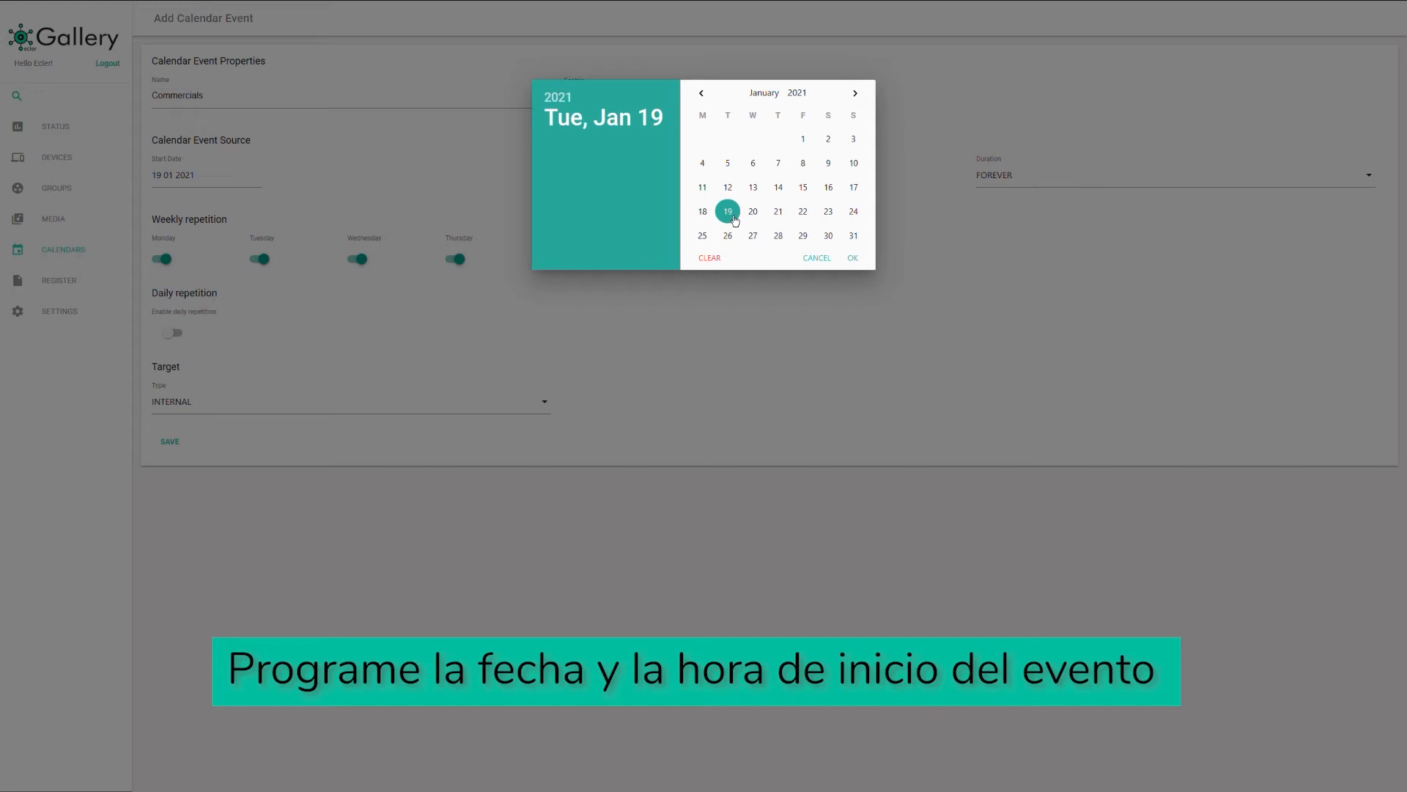
left_click(703, 236)
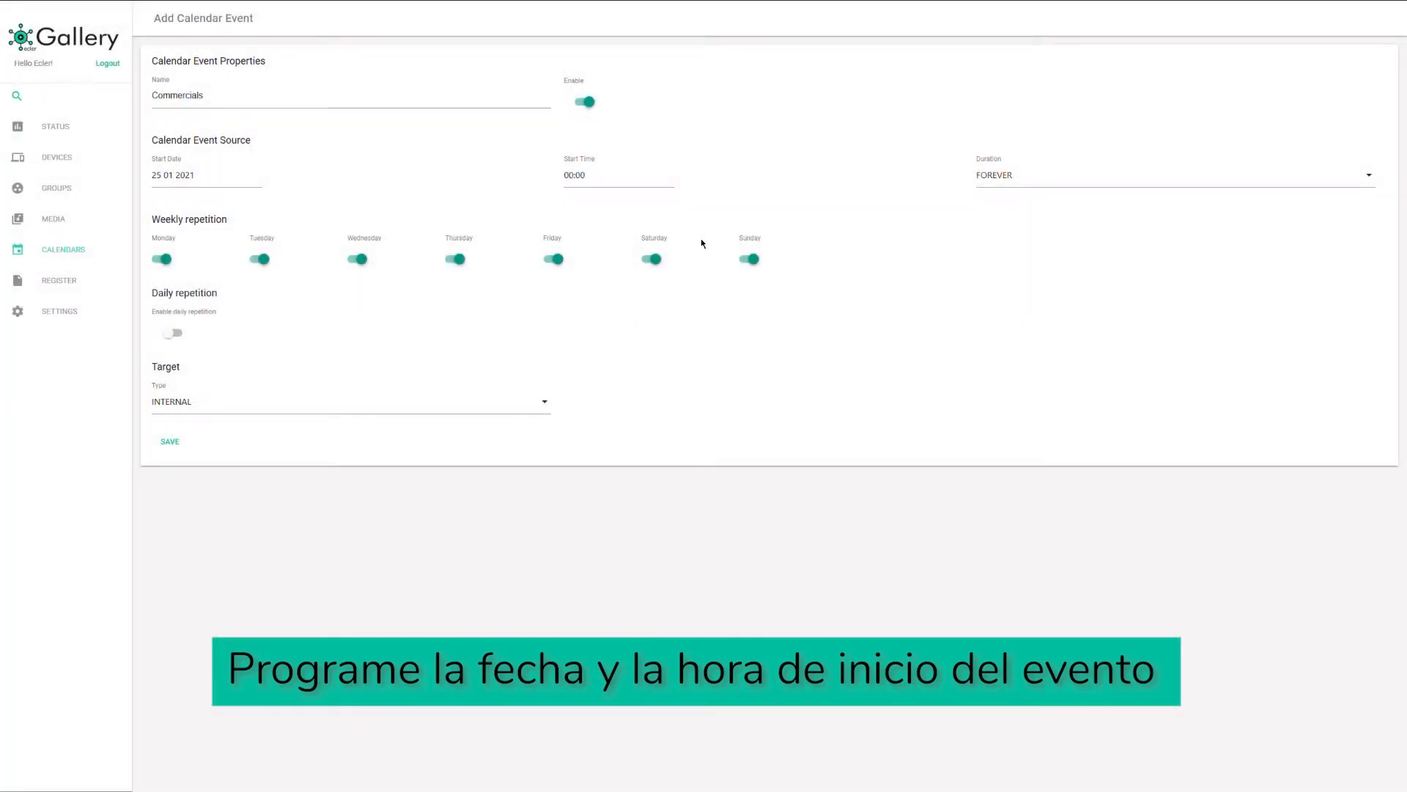
left_click(616, 179)
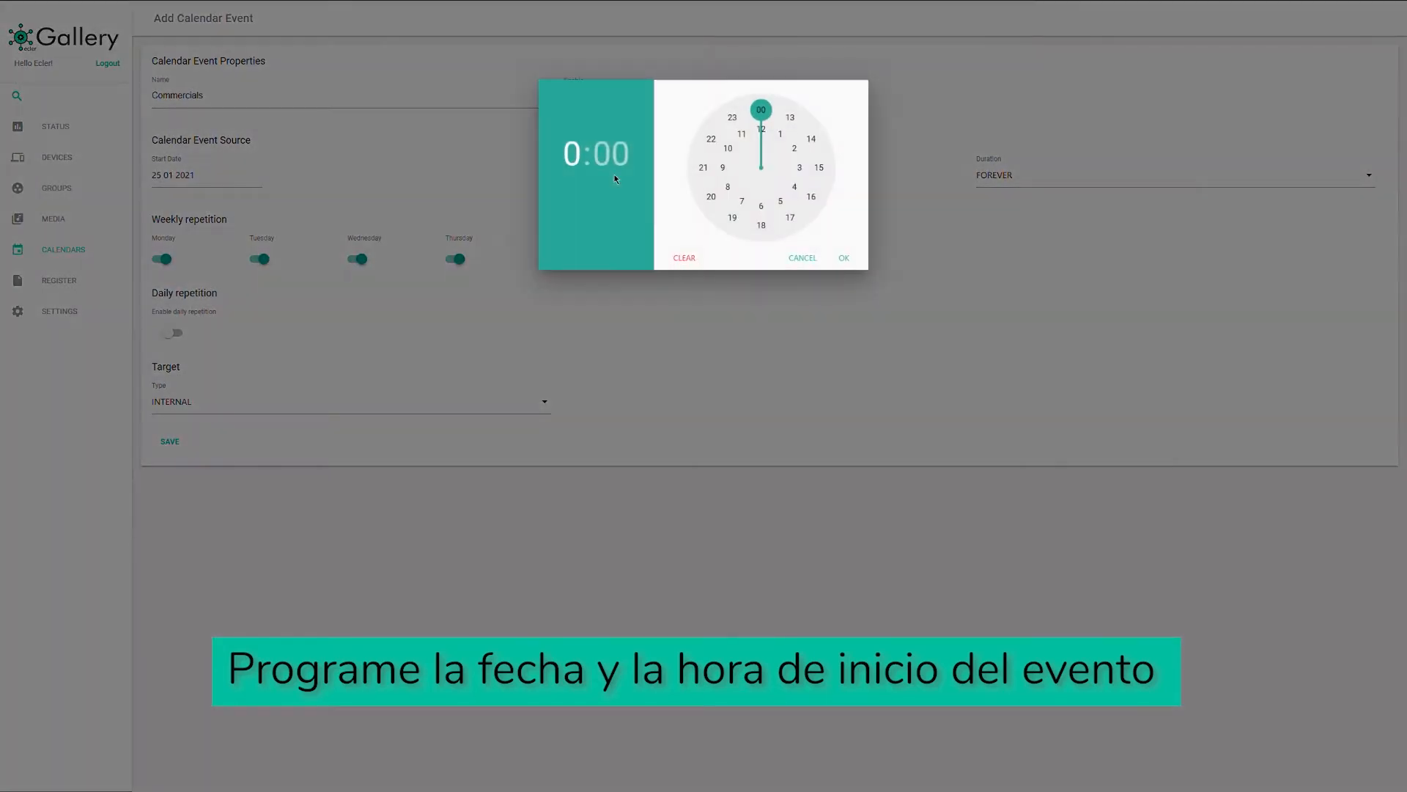
left_click(728, 187)
left_click(763, 116)
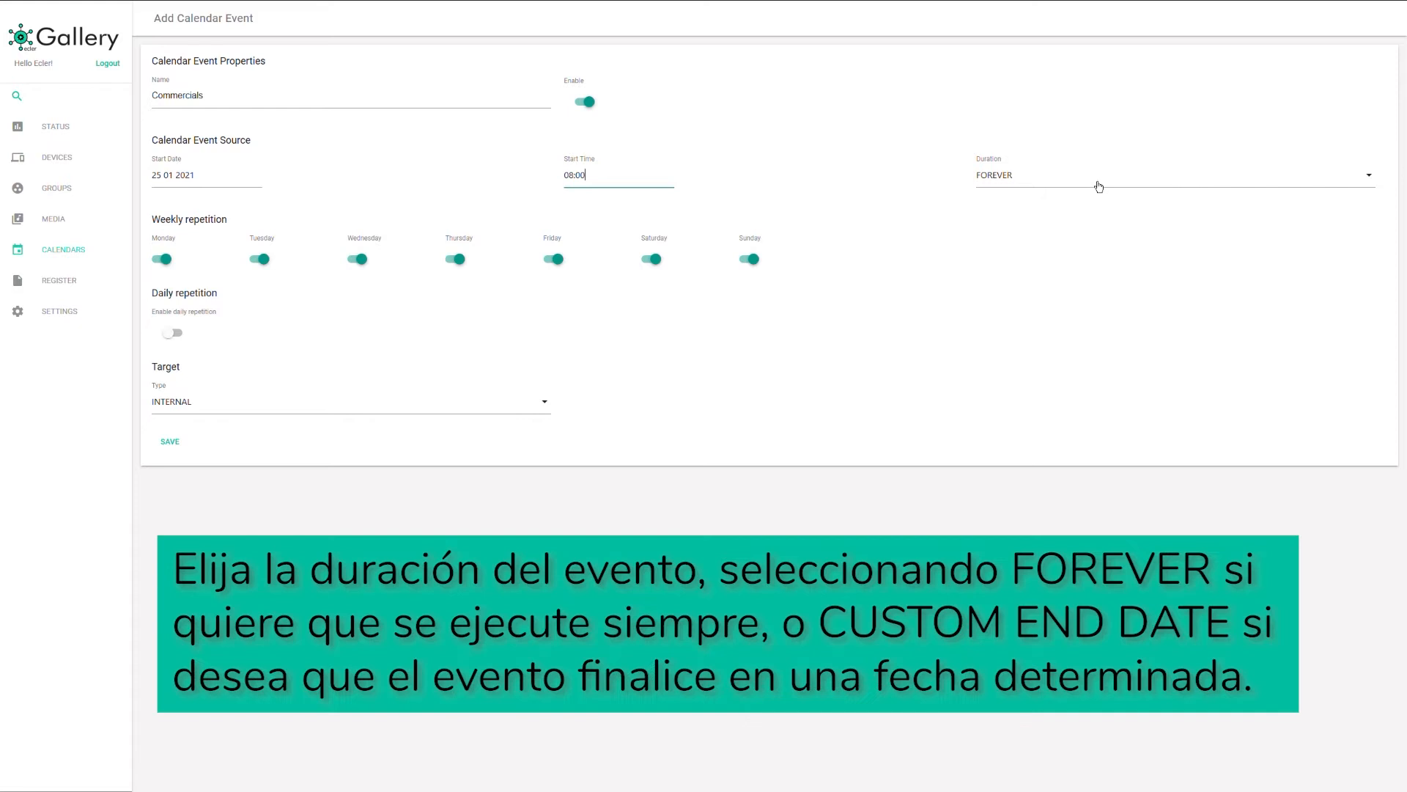
Step: Set the event's duration to CUSTOM END DATE with an end date of 25 January 2022
left_click(1099, 186)
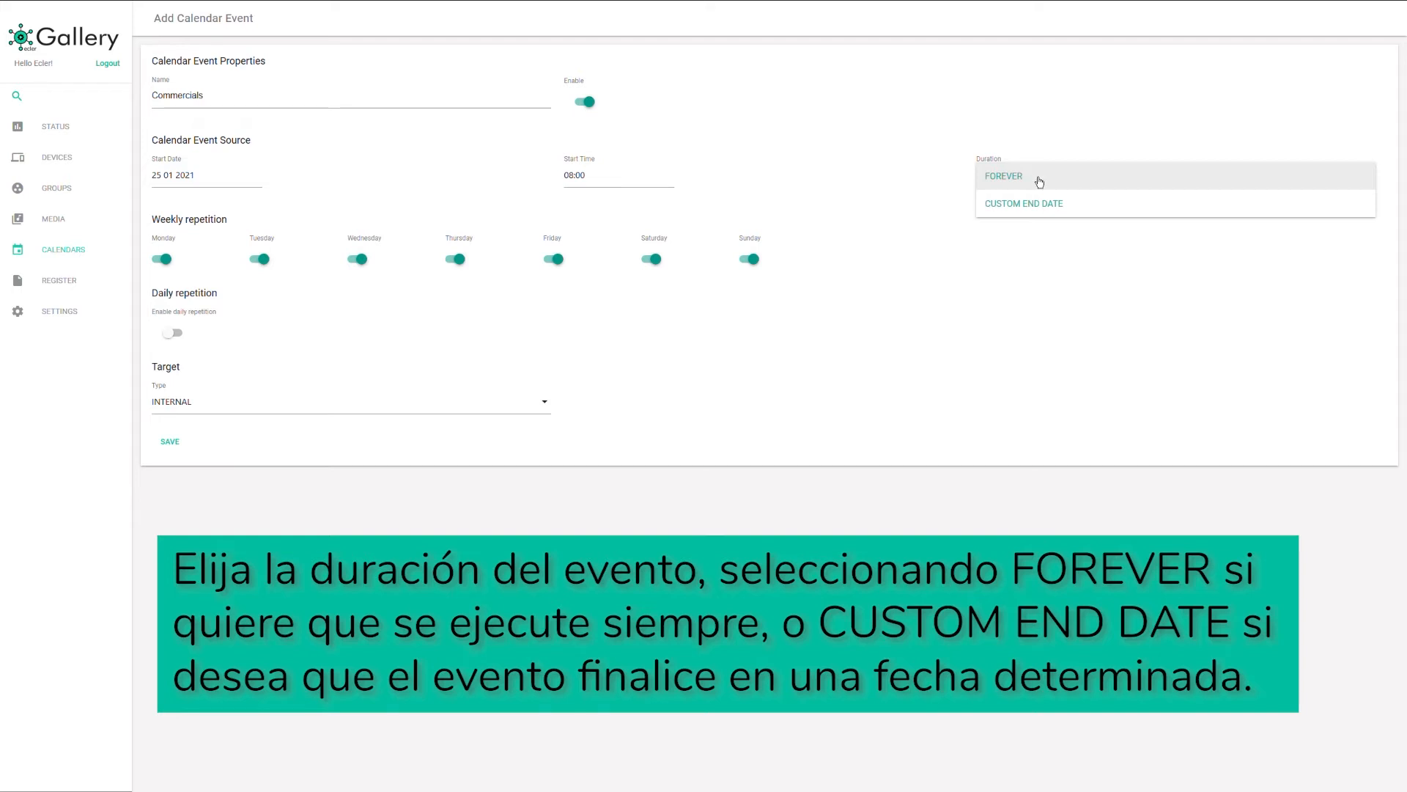
left_click(1123, 211)
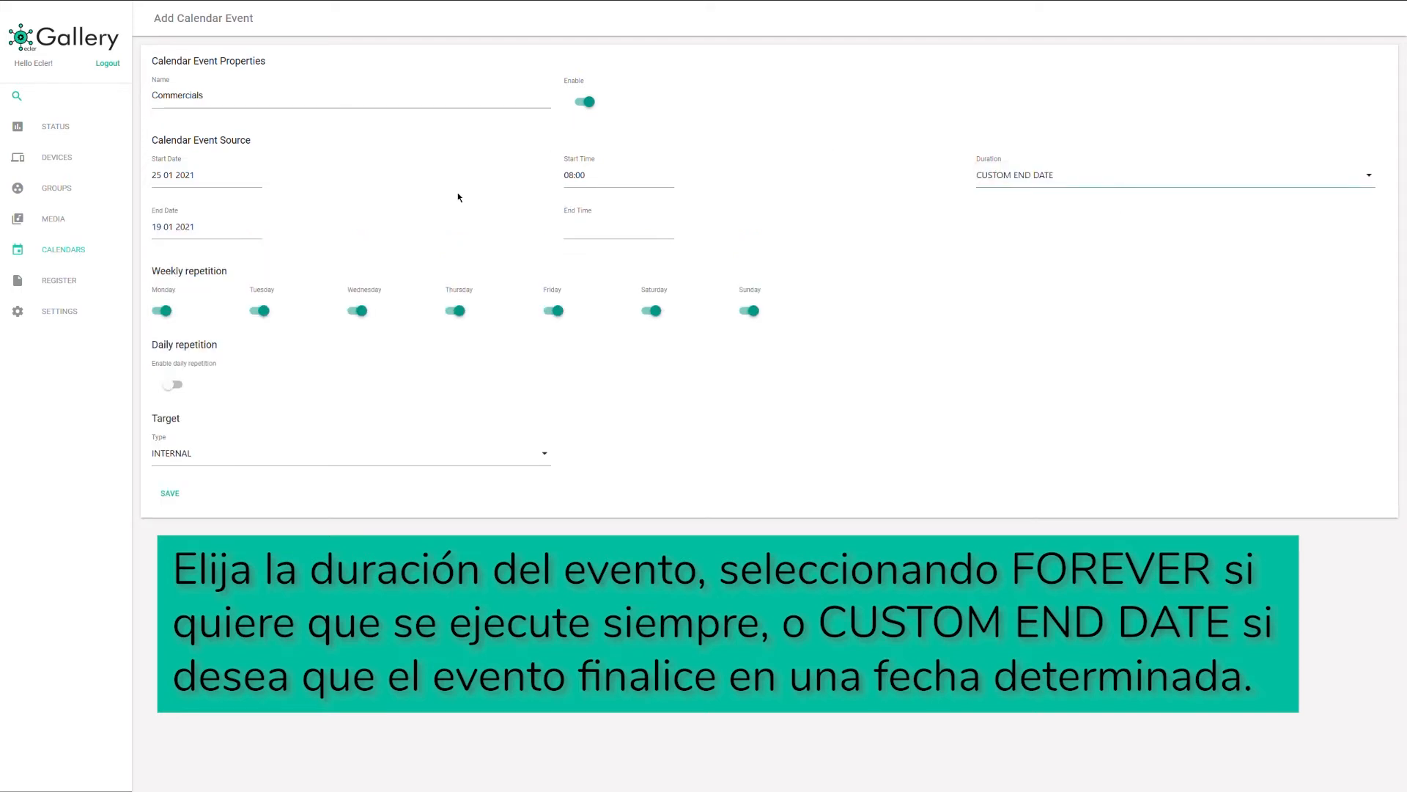
left_click(204, 231)
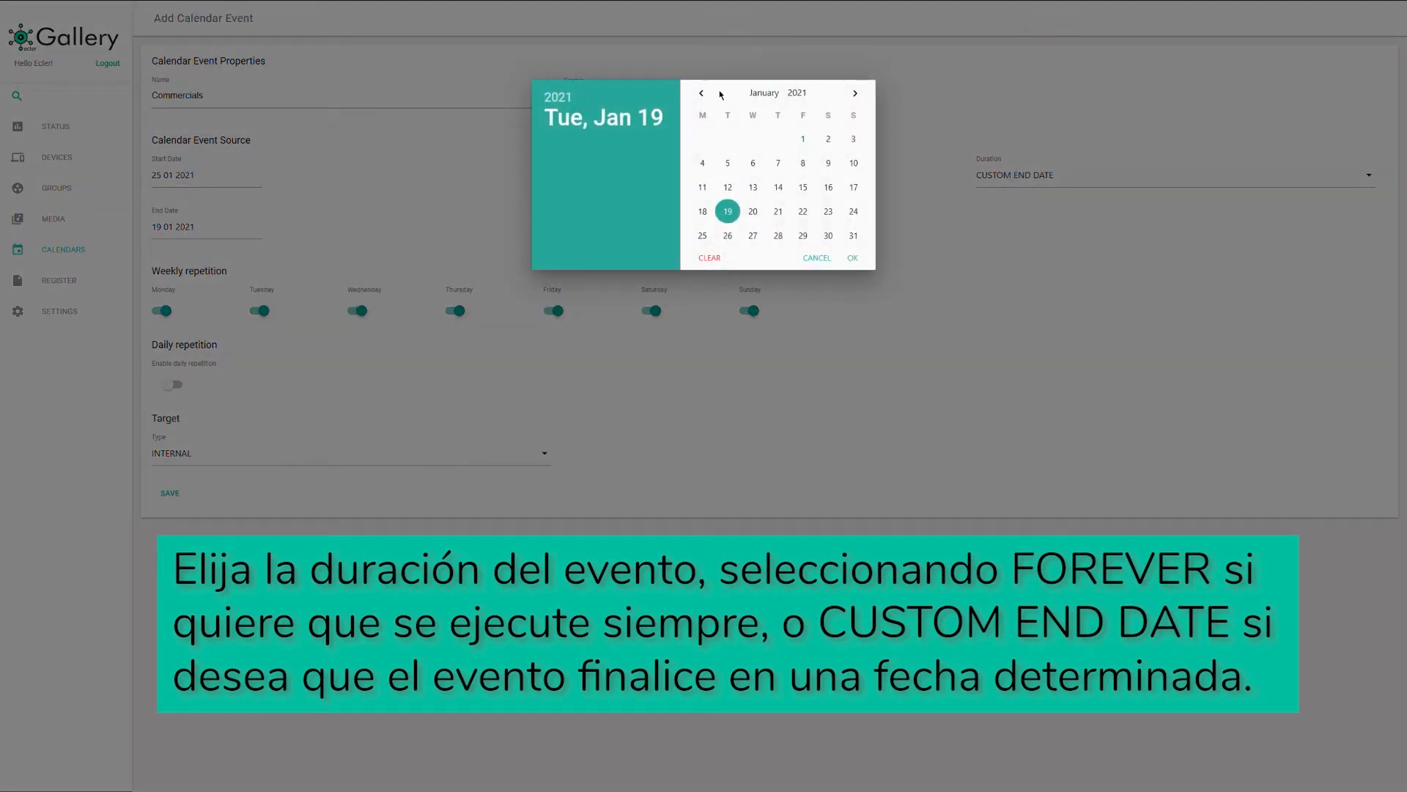
left_click(803, 95)
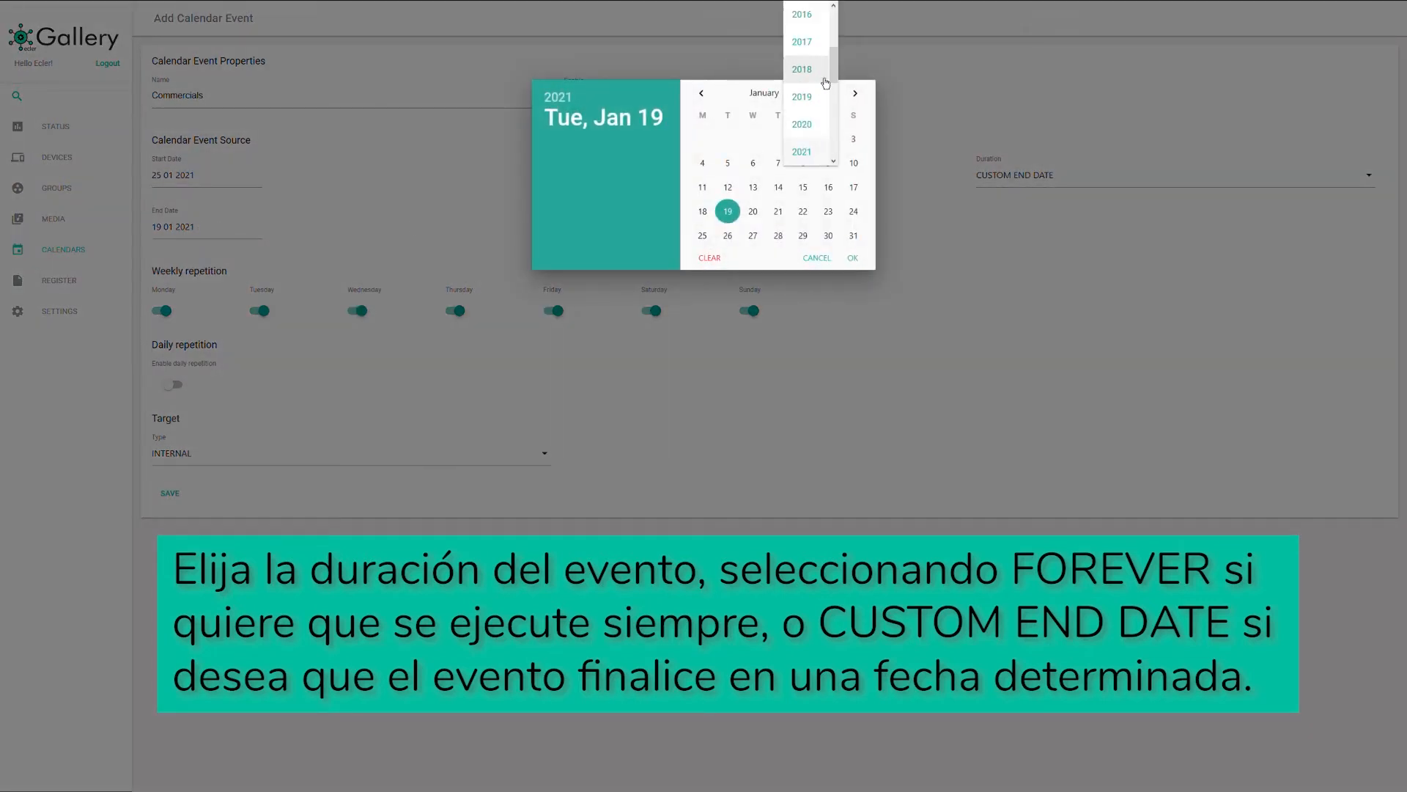
scroll(813, 143, "down", 1)
left_click(810, 151)
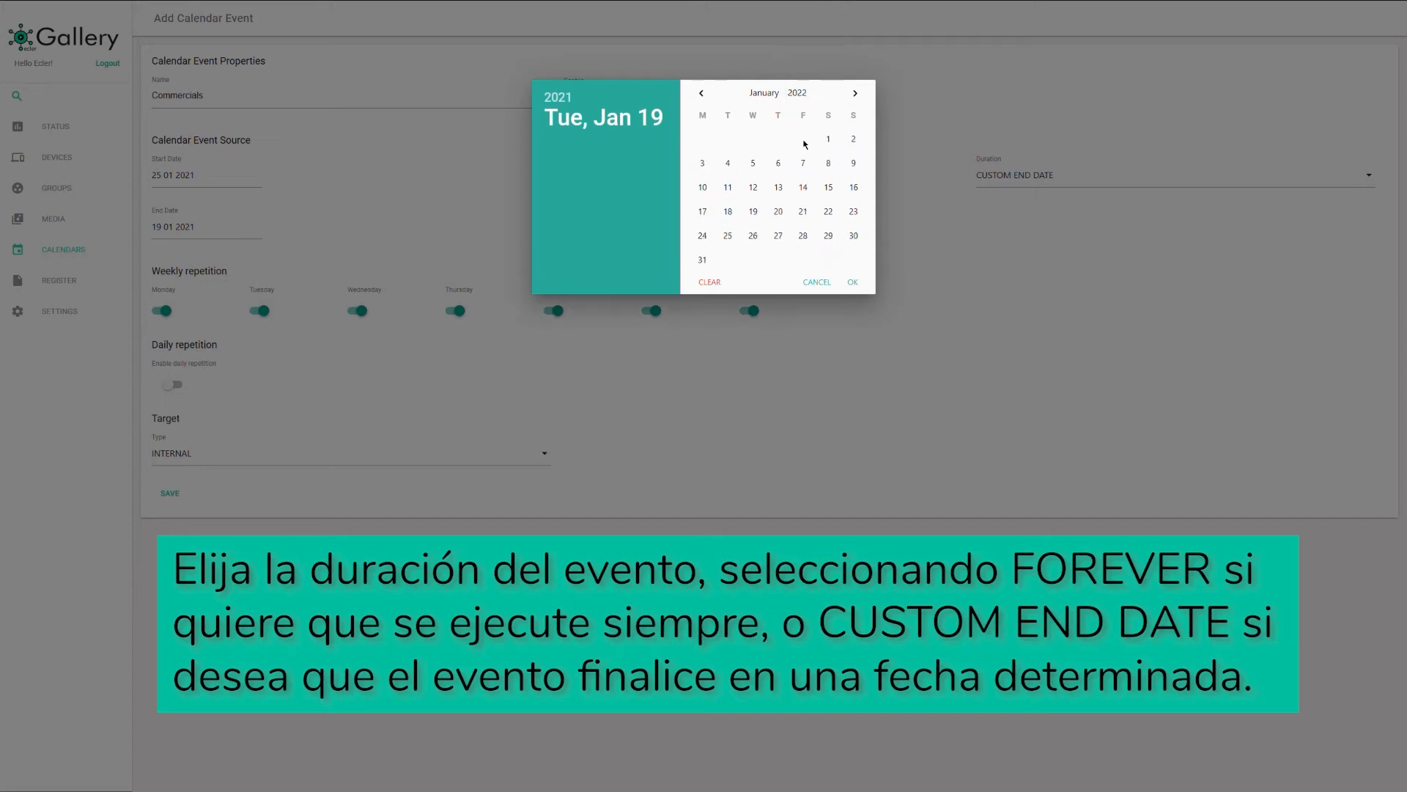
left_click(729, 237)
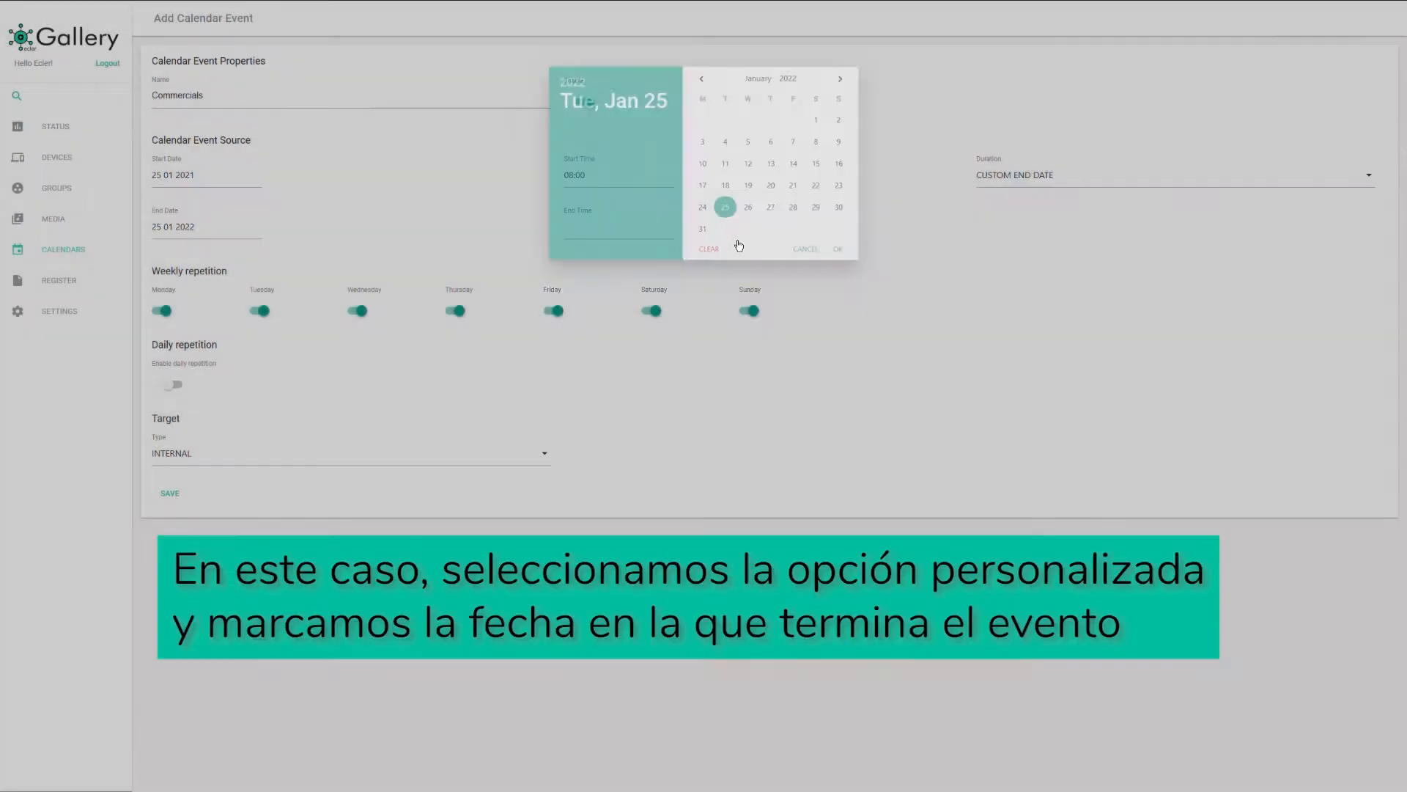
Step: Set the event's end time to 08:00 and exclude Saturday and Sunday from the weekly repetition
left_click(616, 238)
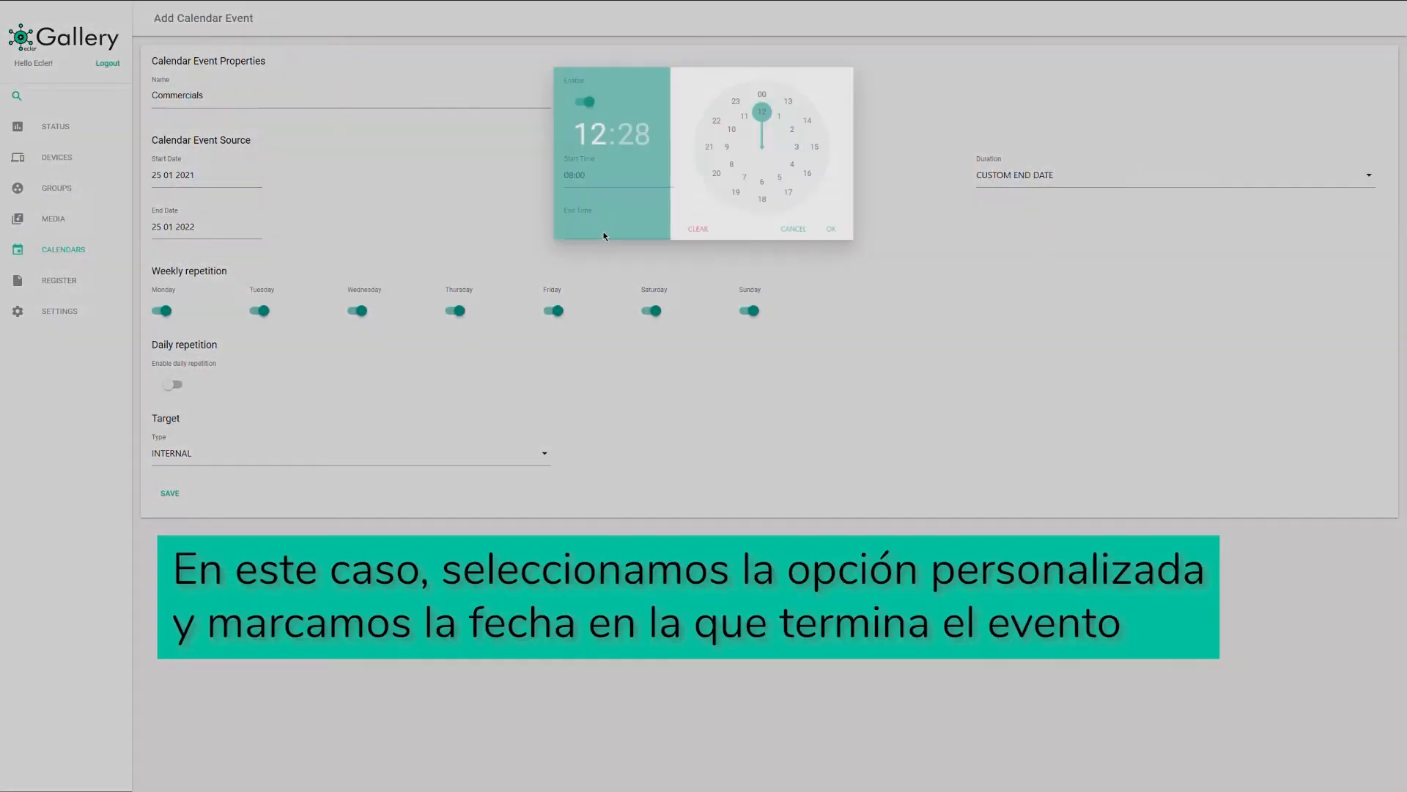
left_click_drag(770, 145, 734, 185)
left_click(760, 110)
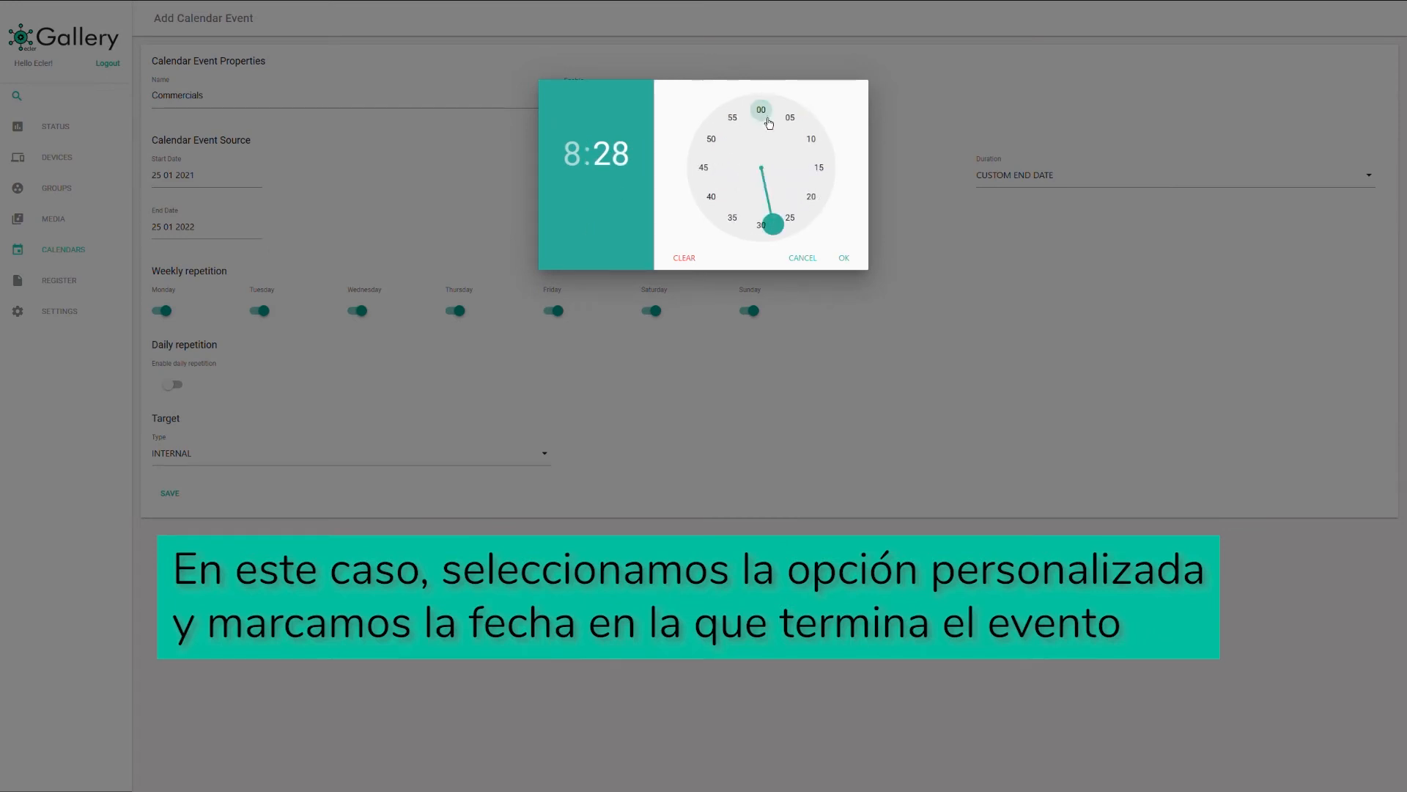
left_click(844, 258)
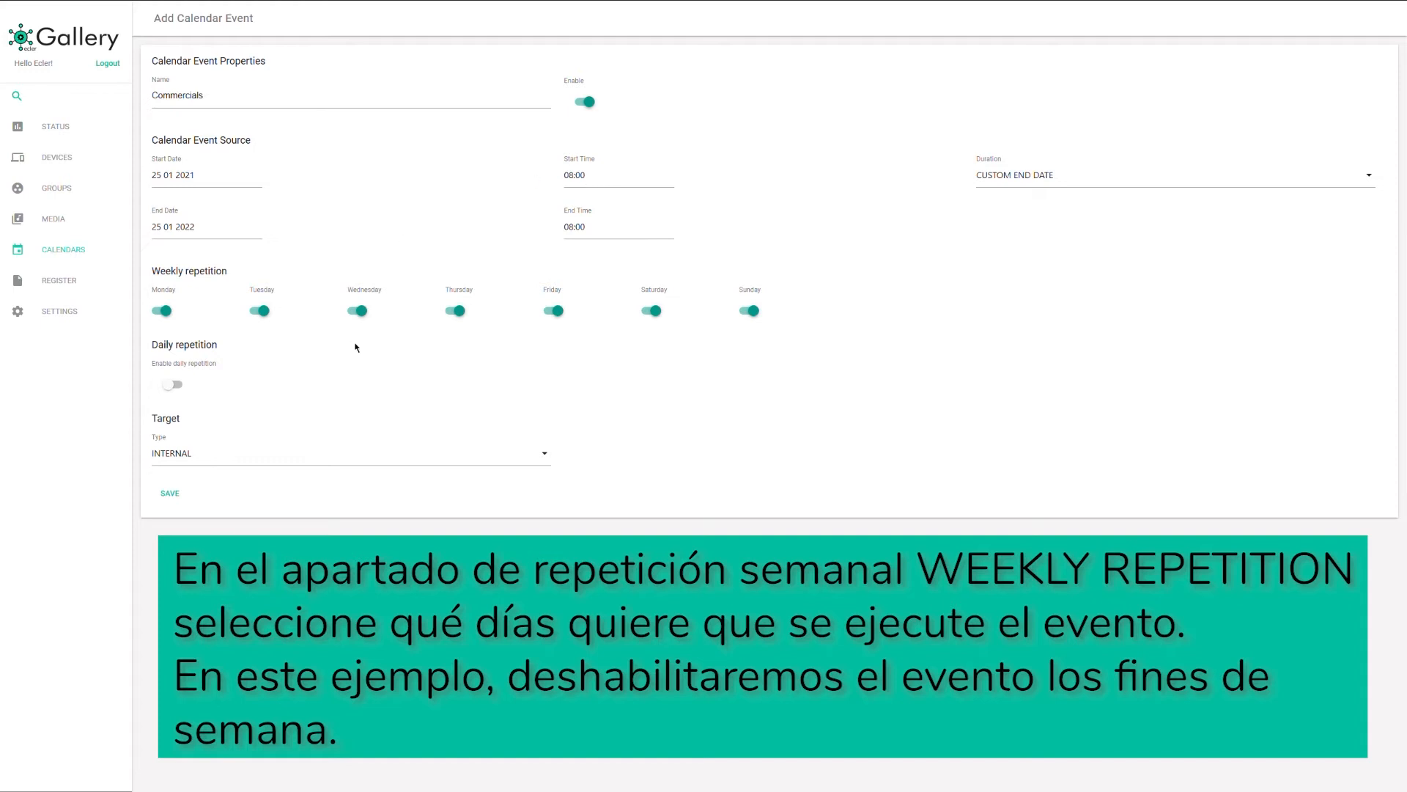
left_click(655, 311)
left_click(752, 312)
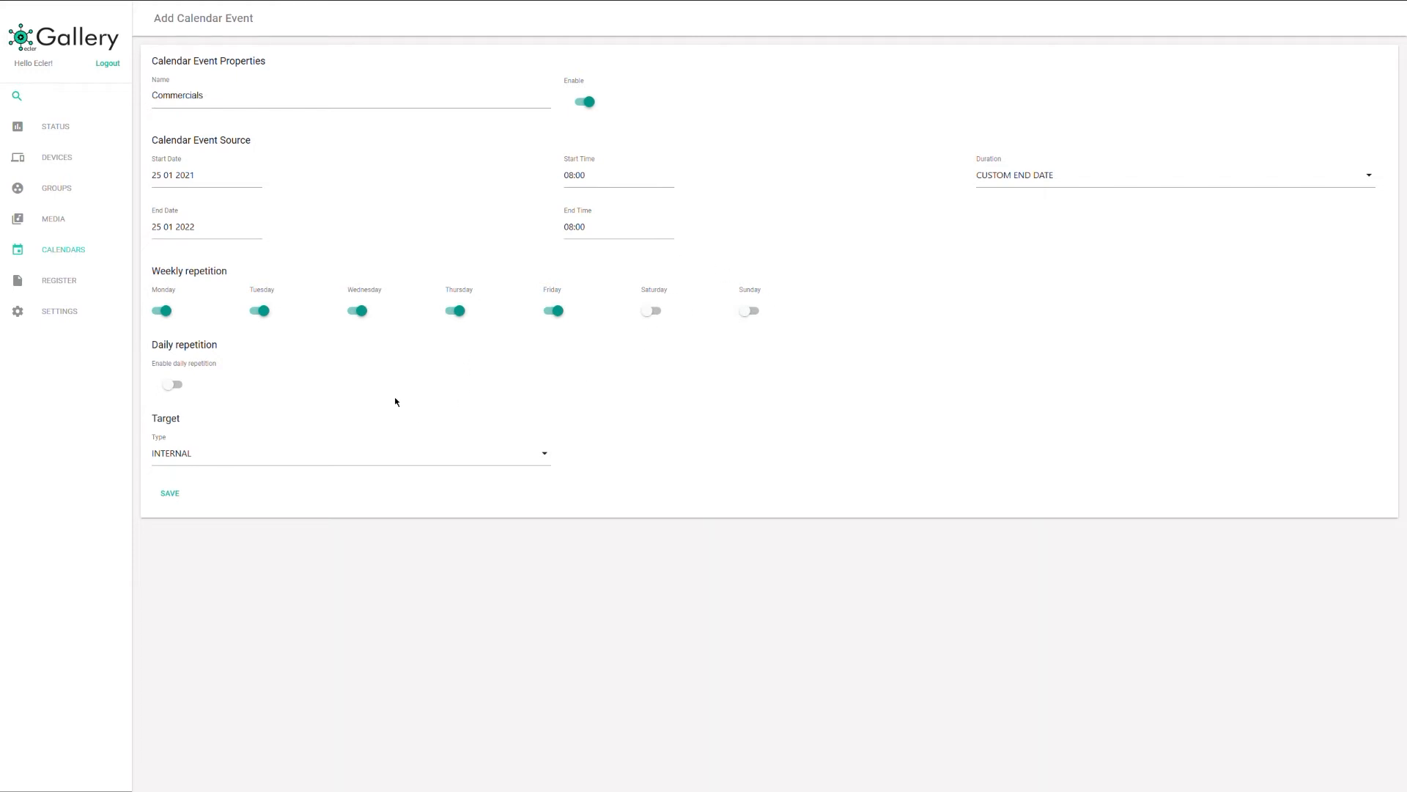
Step: Enable daily repetition for the event with an interval of 1 hour, repeated 8 times
left_click(174, 385)
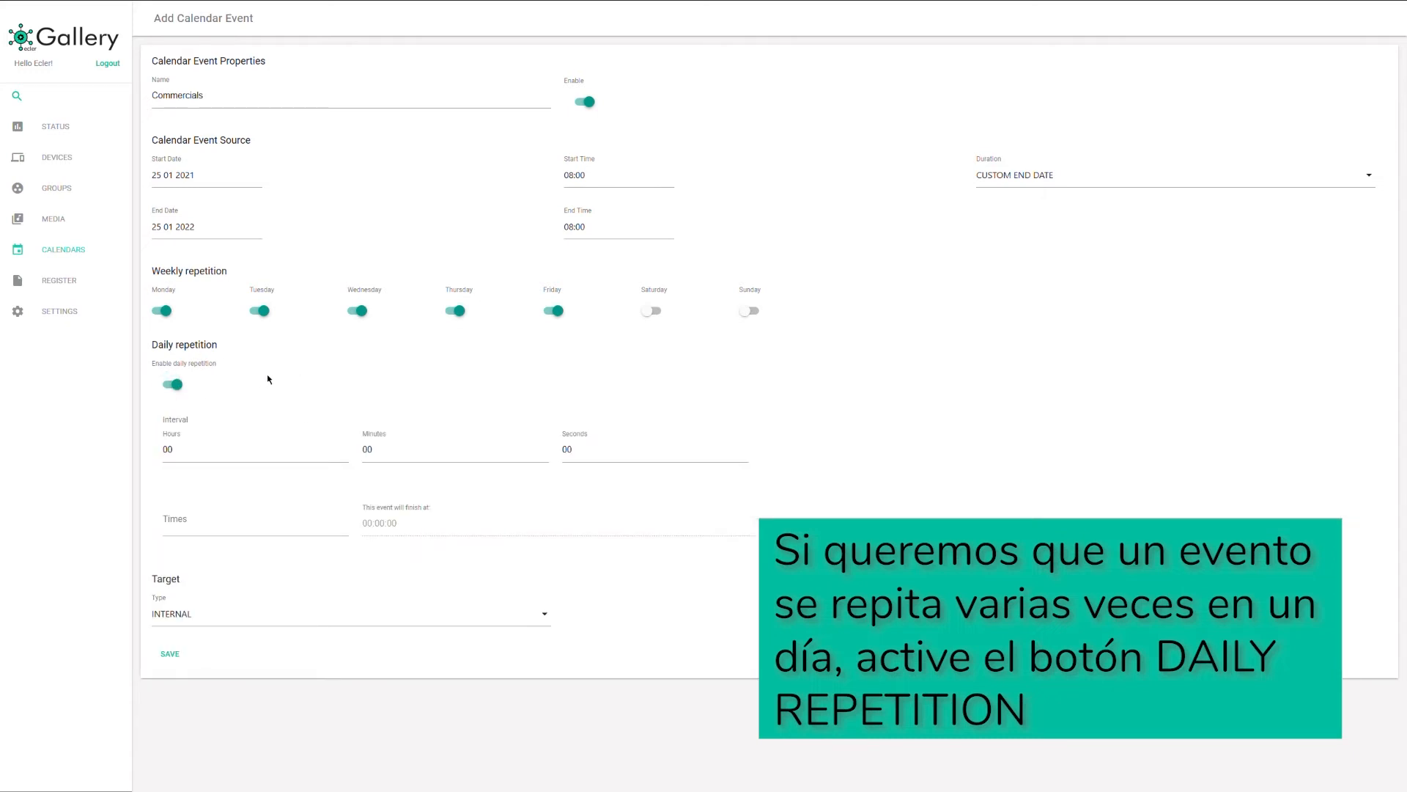
left_click(195, 454)
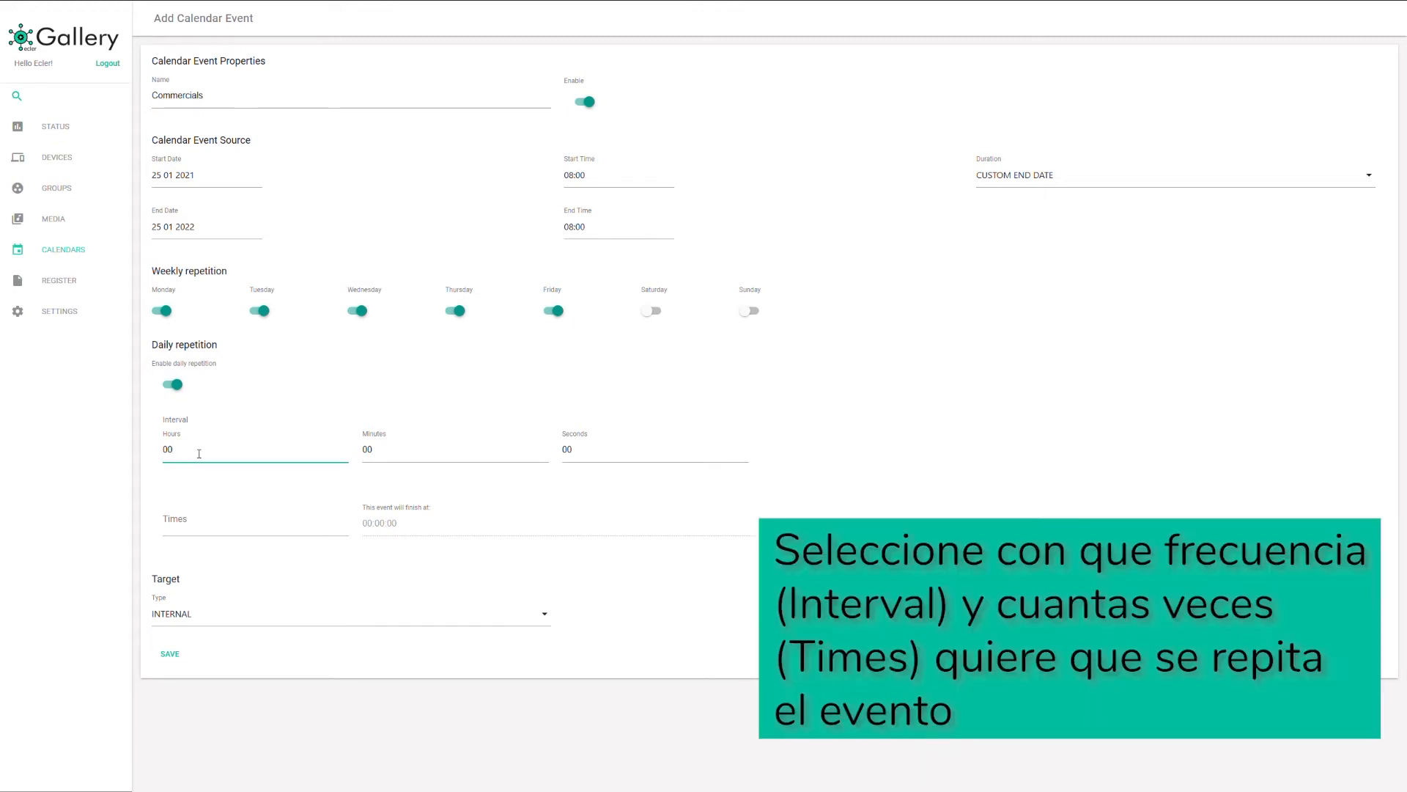
key("BackSpace")
key("BackSpace")
type("1")
left_click(297, 491)
left_click(277, 530)
type("8")
left_click(374, 570)
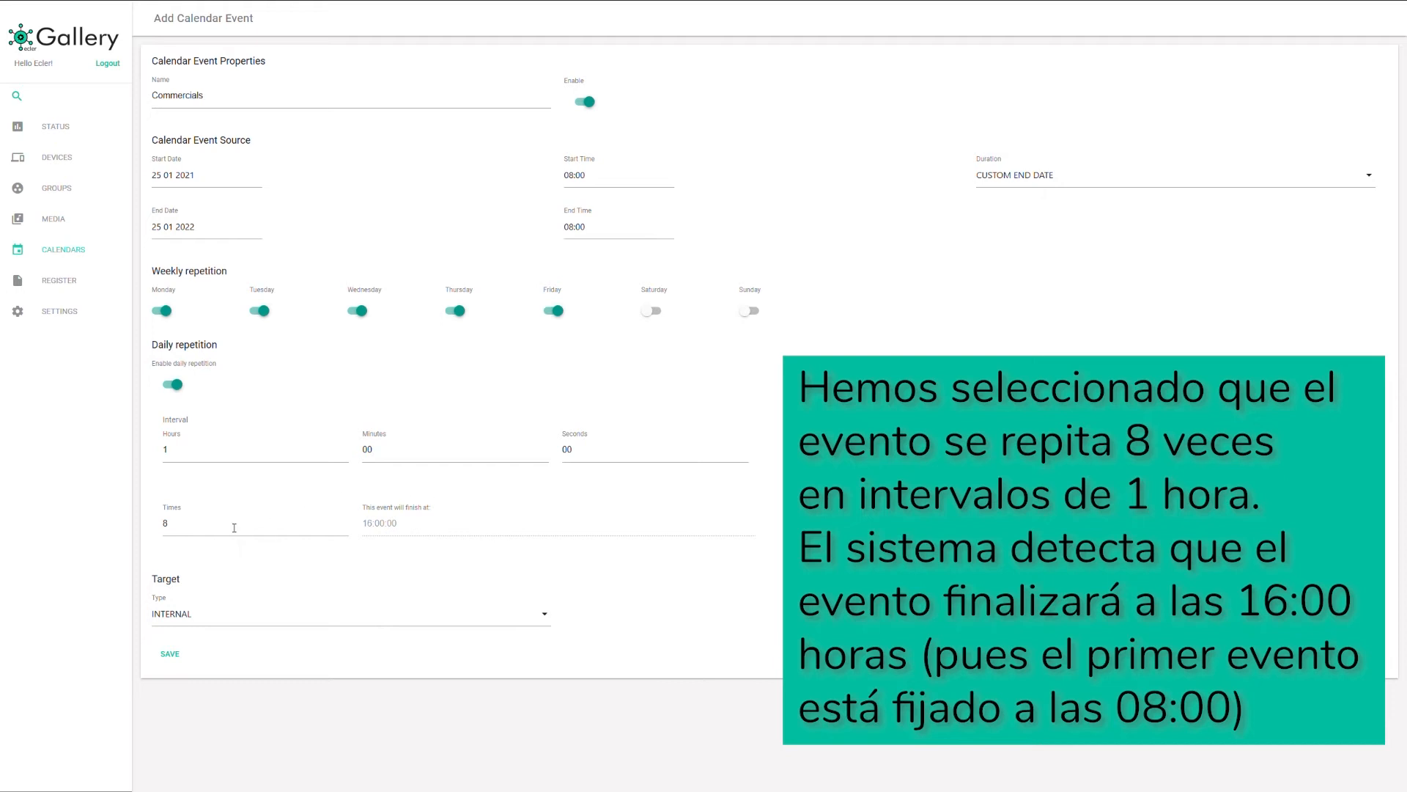
Step: Change the number of daily repetitions of the event to 10
left_click(204, 529)
key("BackSpace")
type("10")
left_click(315, 547)
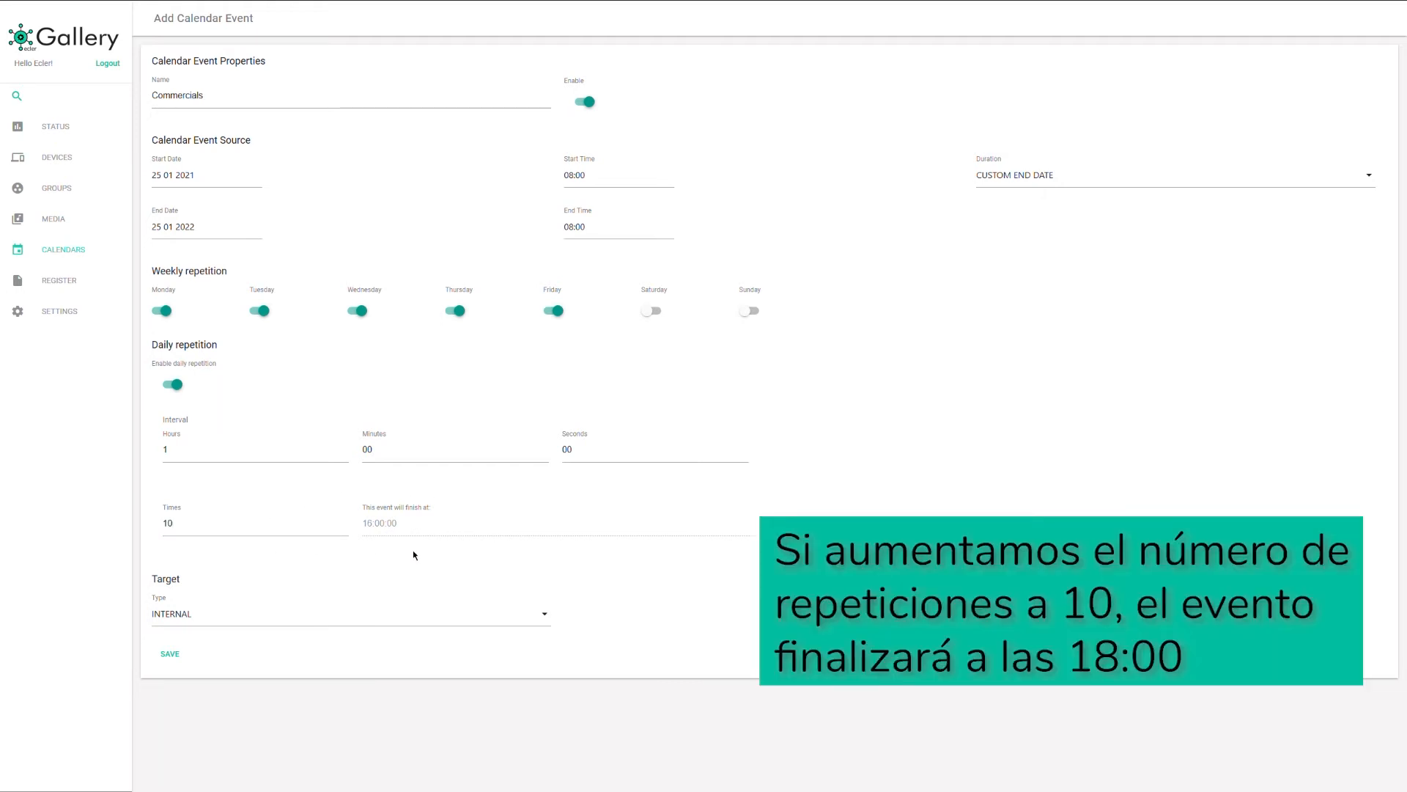
left_click(203, 535)
left_click(364, 543)
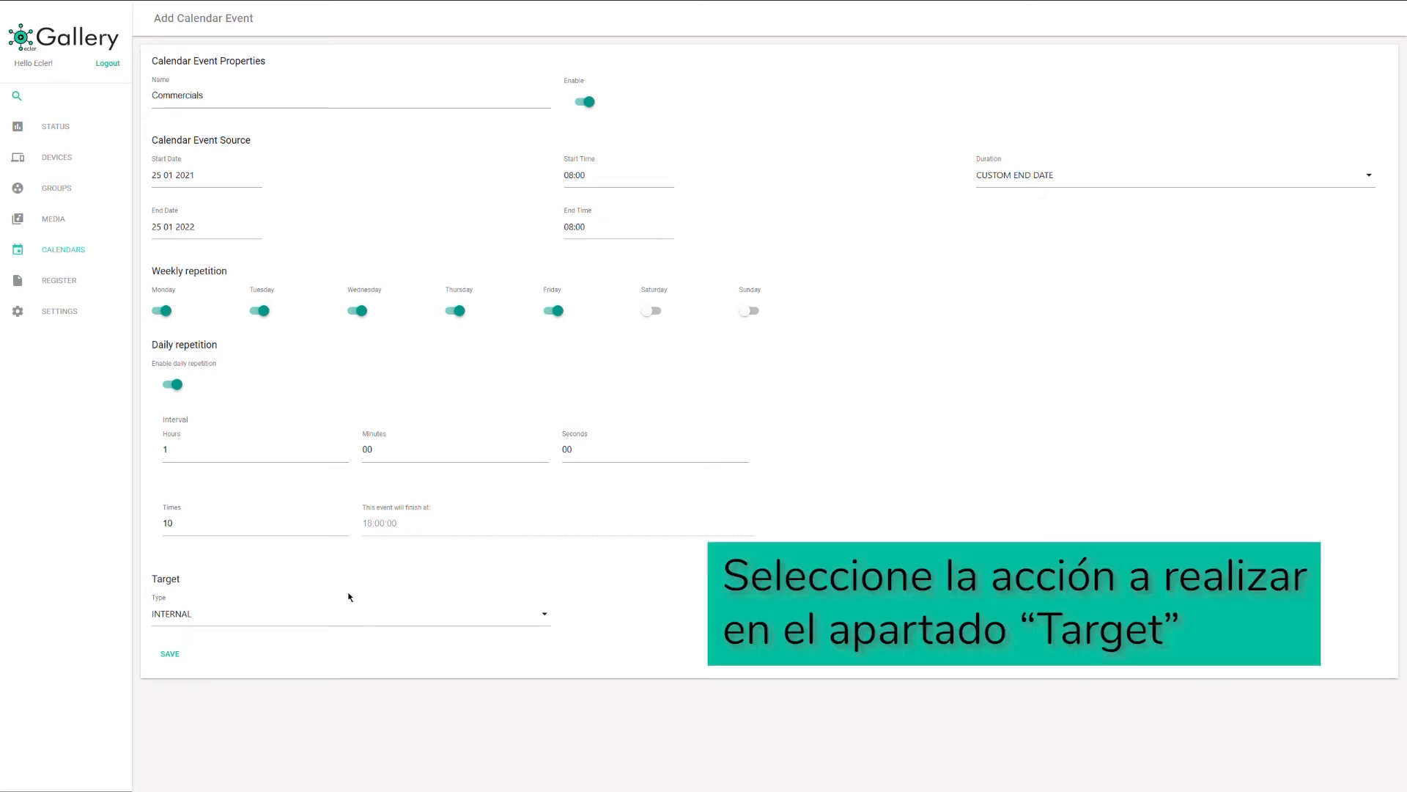
Step: Set the event's target type to PRESET RECALL with PRESET03 as the source, and save the event
left_click(528, 622)
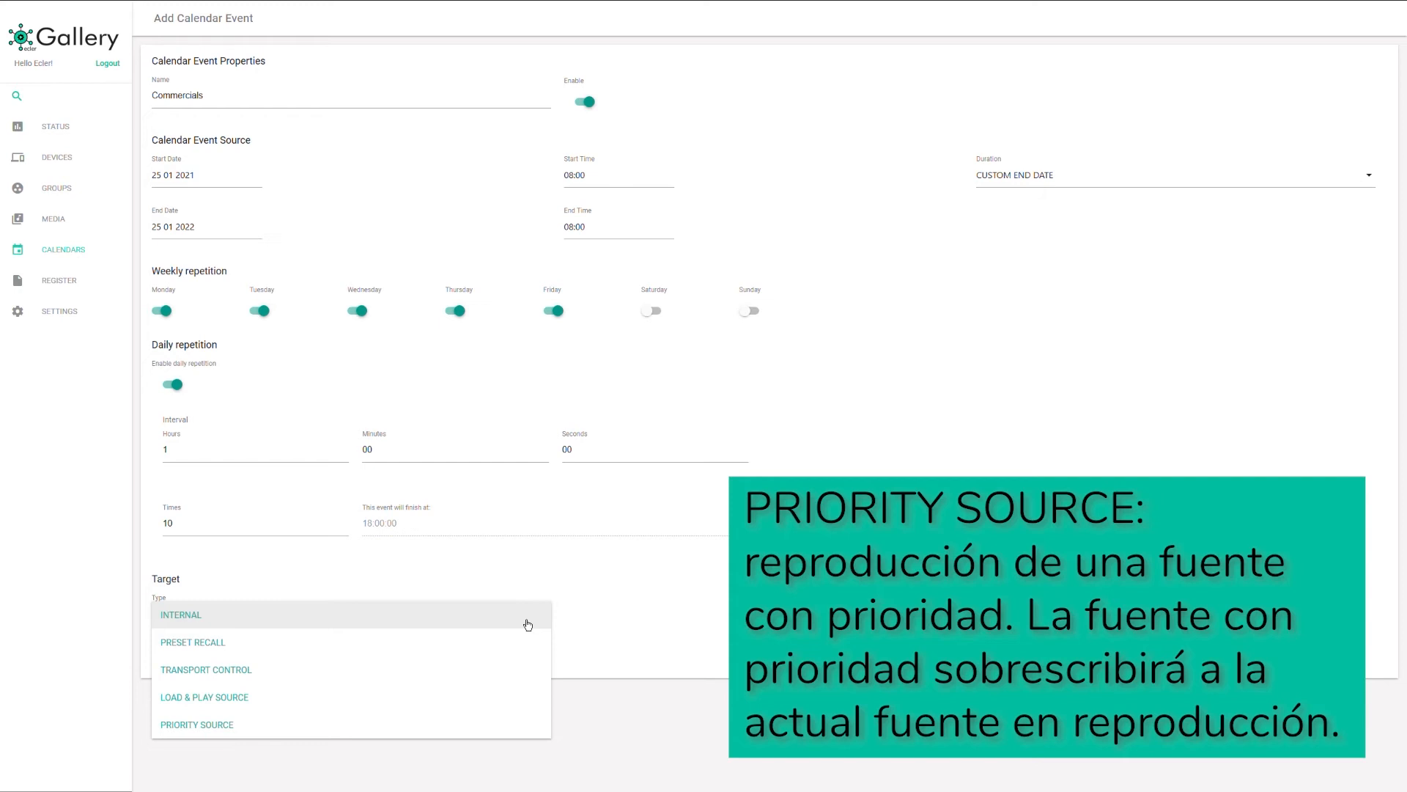
left_click(248, 651)
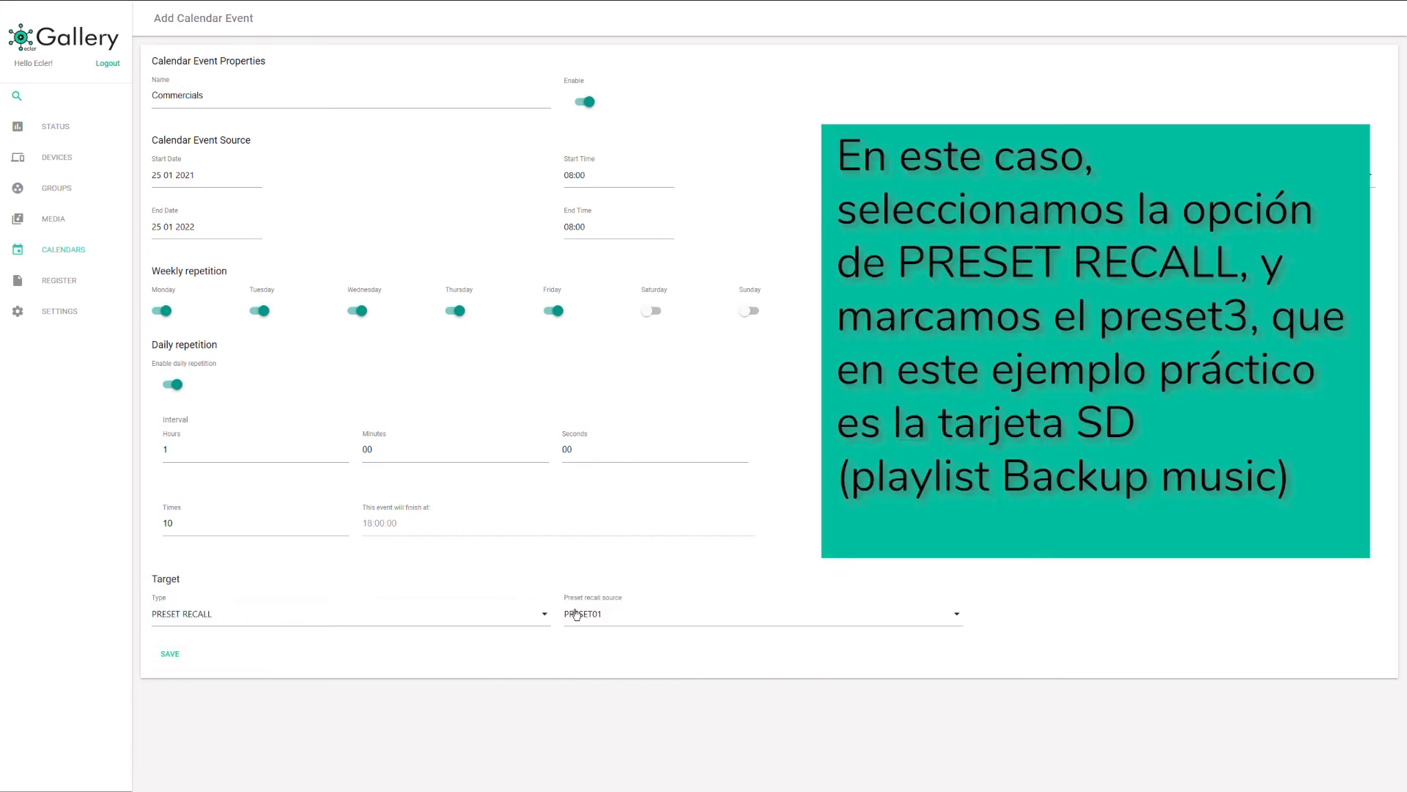
left_click(708, 624)
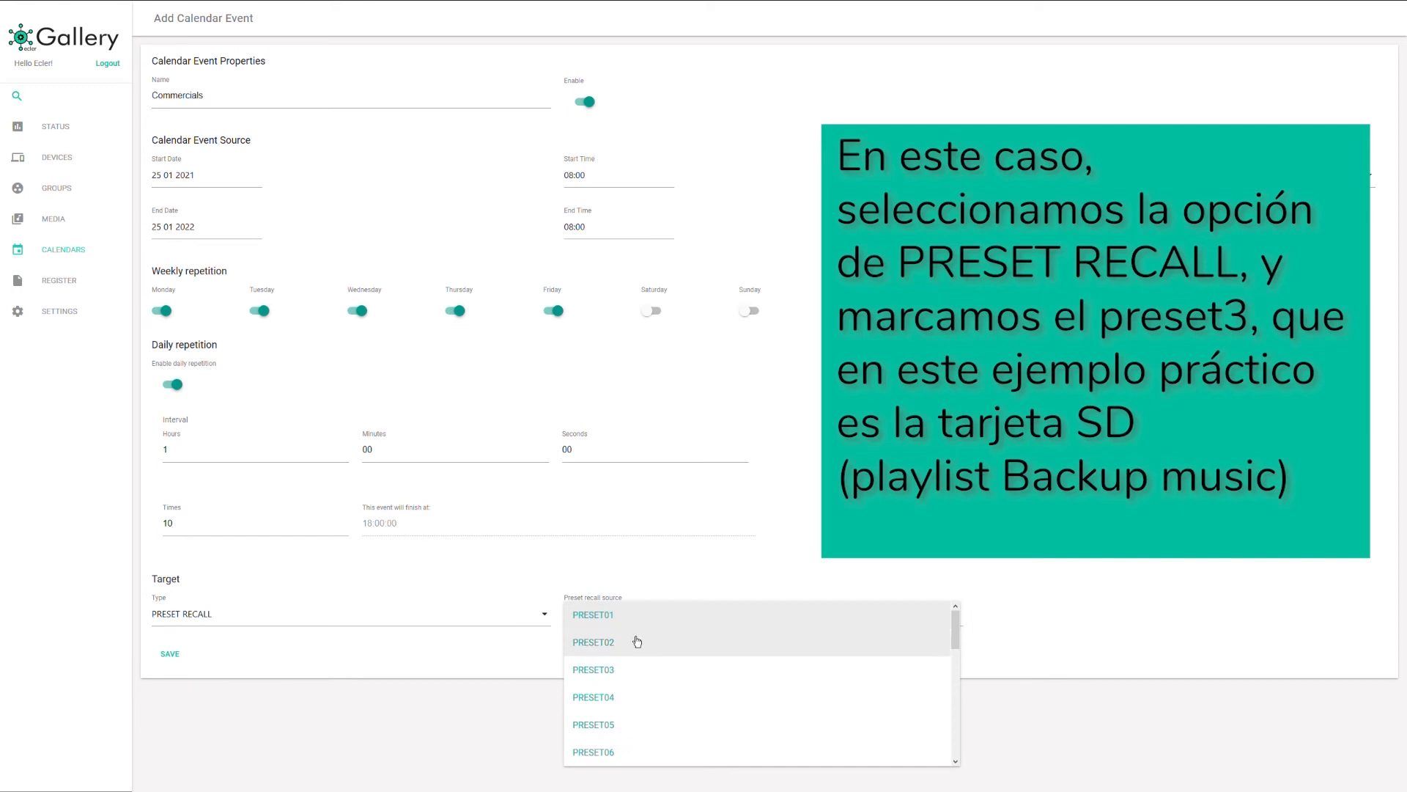
left_click(681, 684)
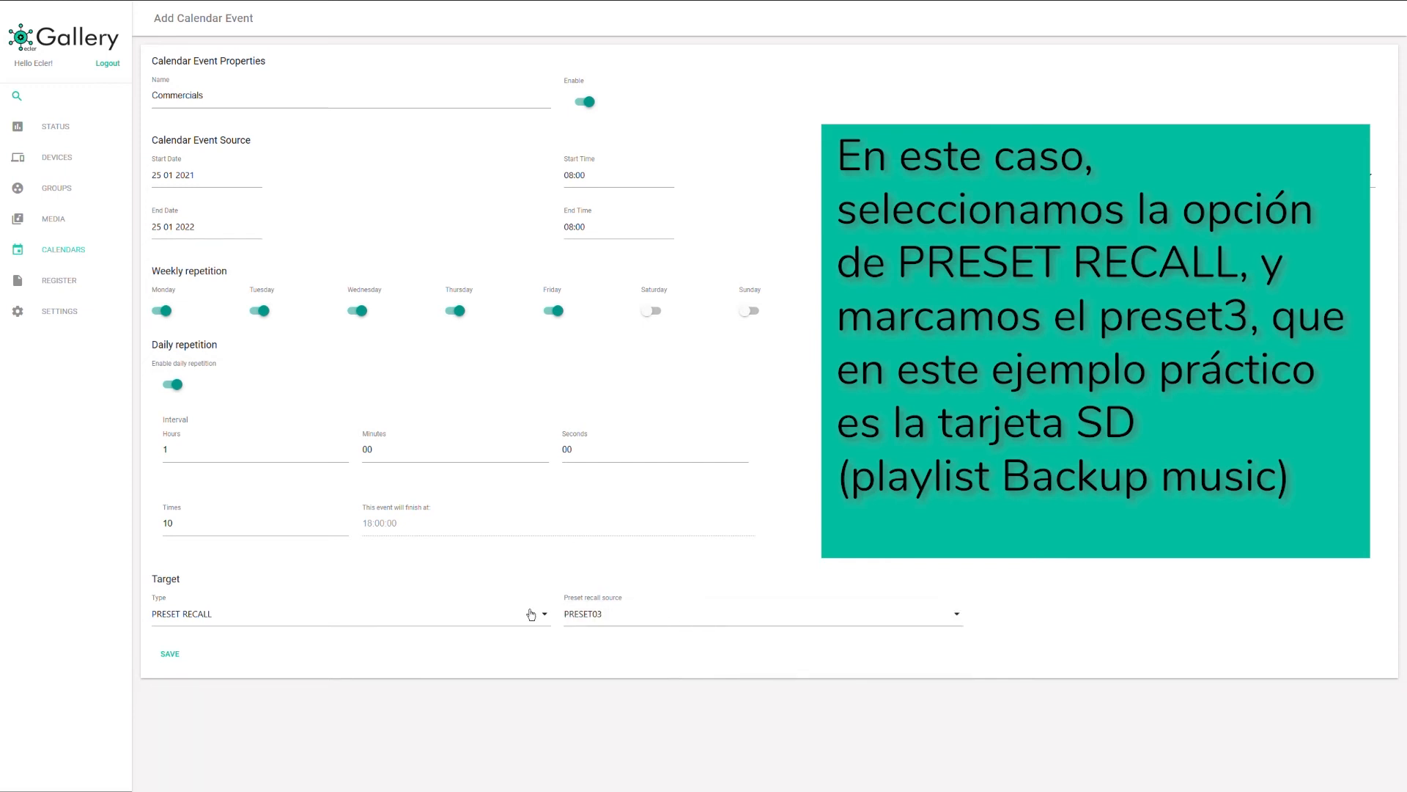
left_click(186, 659)
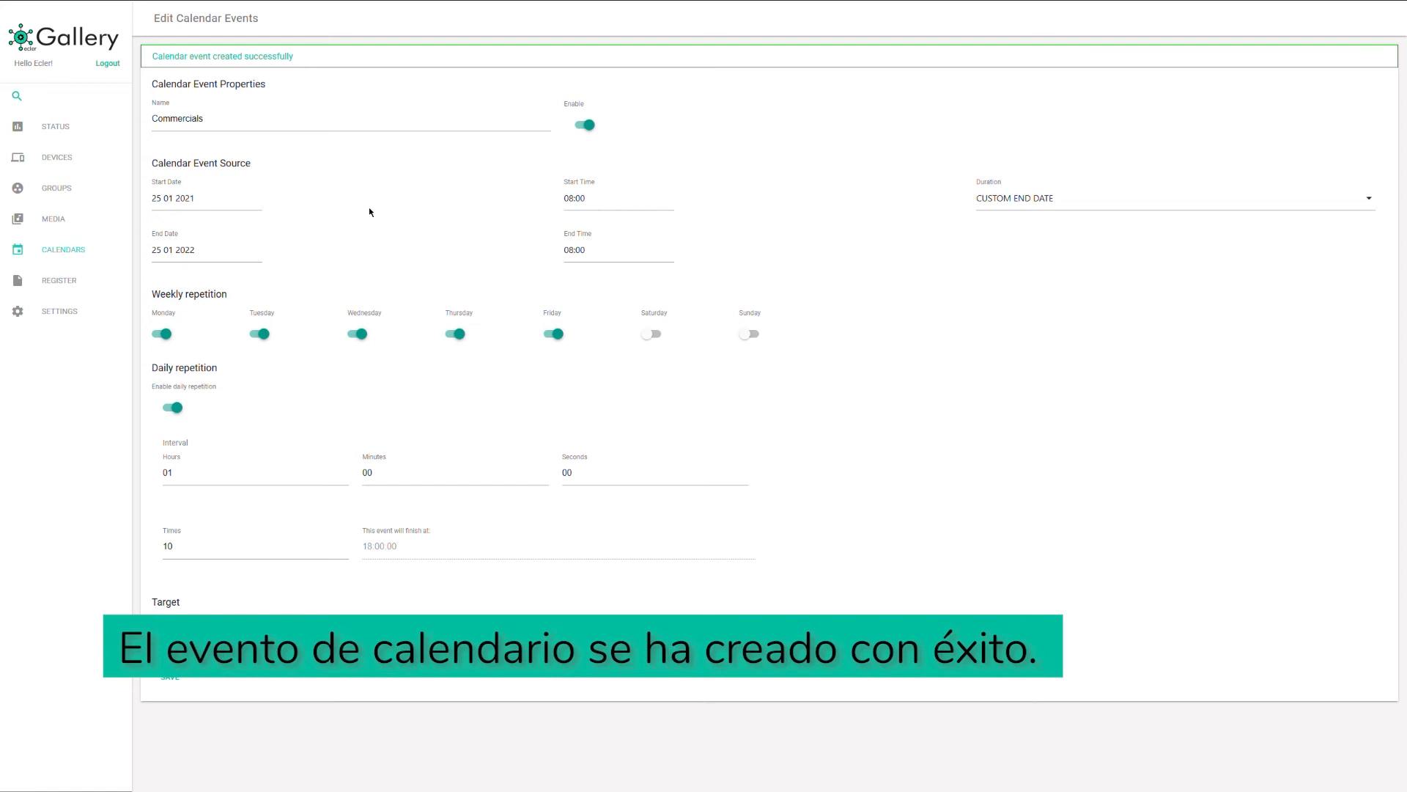
Step: Add a new enabled calendar event named Bell end to the Calendar 2021 calendar
left_click(81, 260)
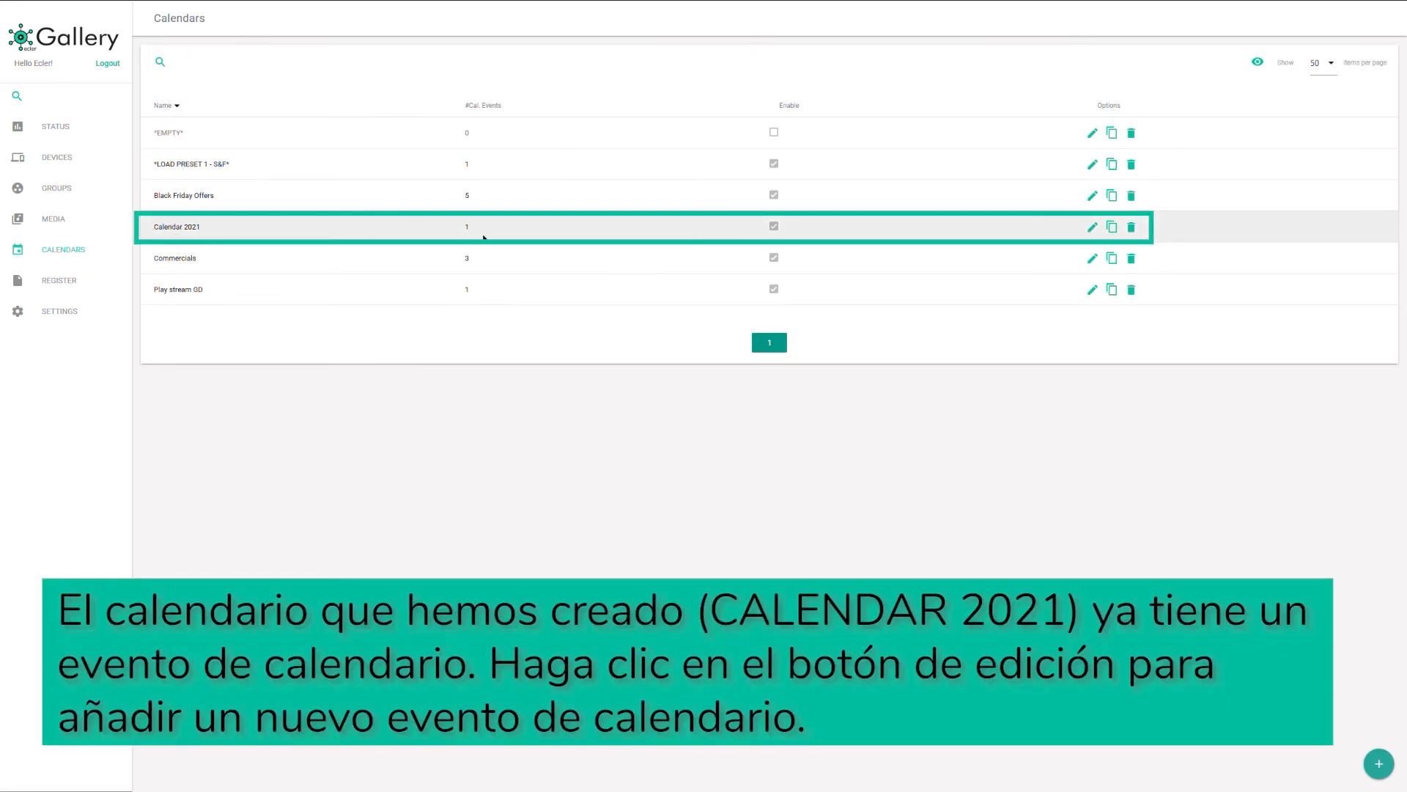
left_click(1098, 233)
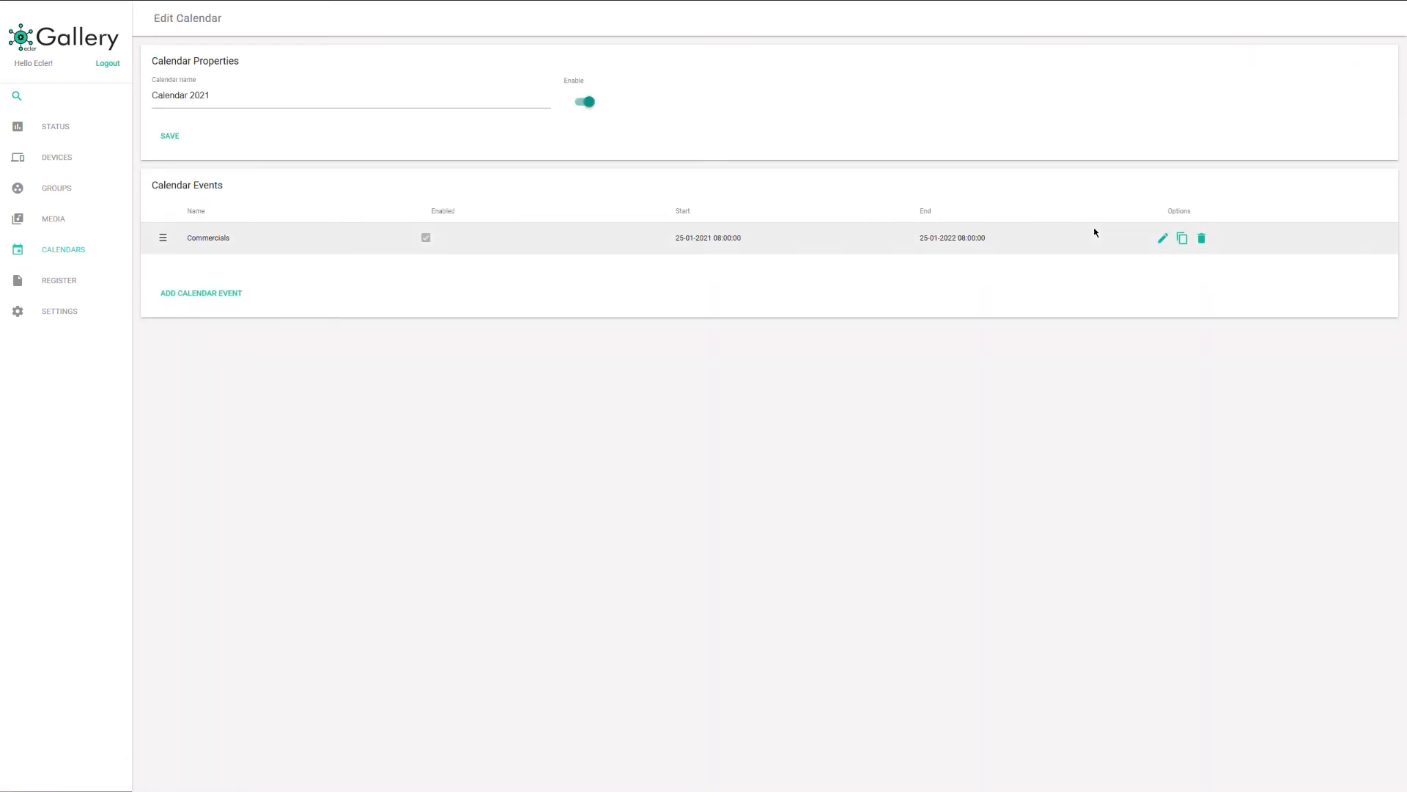
left_click(199, 292)
left_click(402, 107)
type("Bell end")
left_click(603, 109)
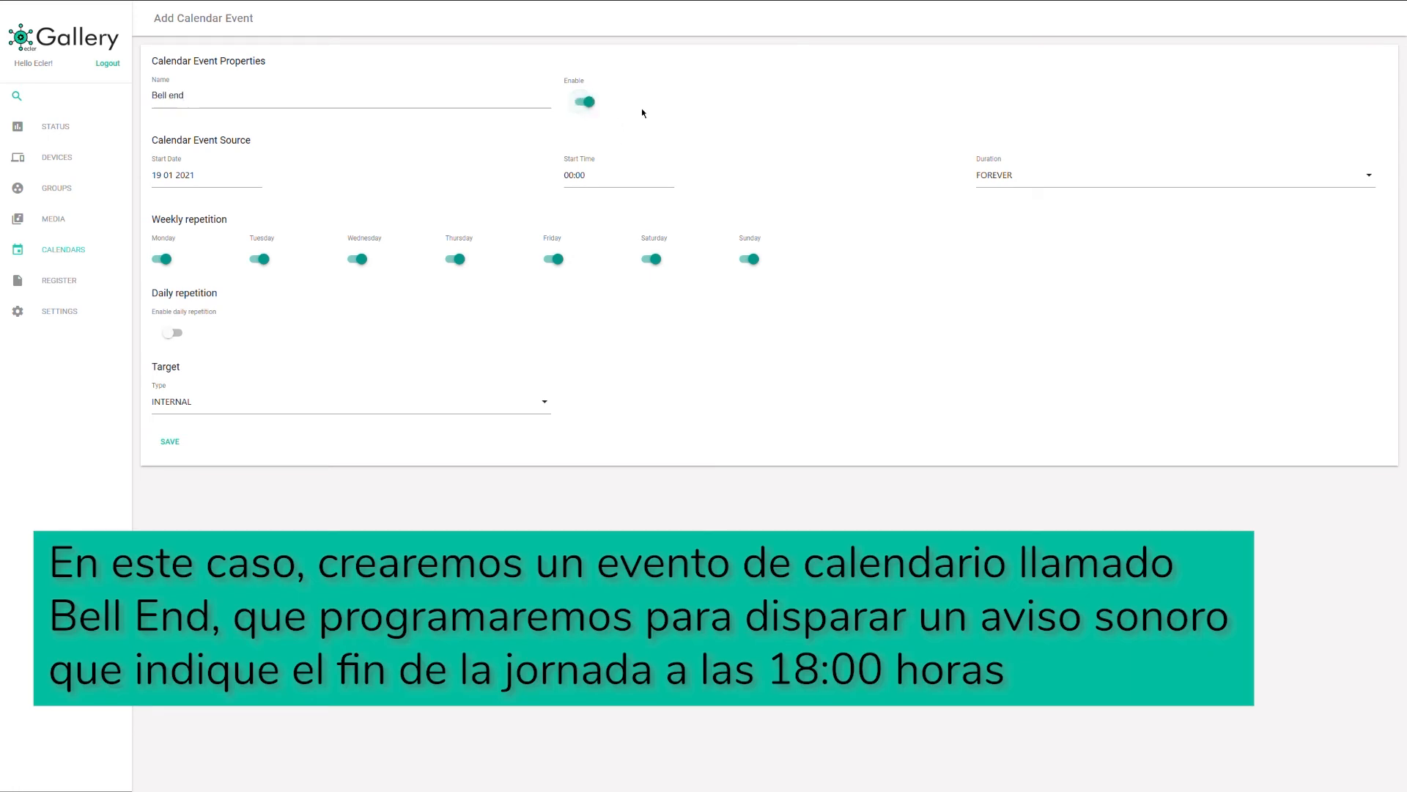
Step: Set the Bell end event to start on 25 01 2021 at 18:00
left_click(214, 176)
left_click(702, 235)
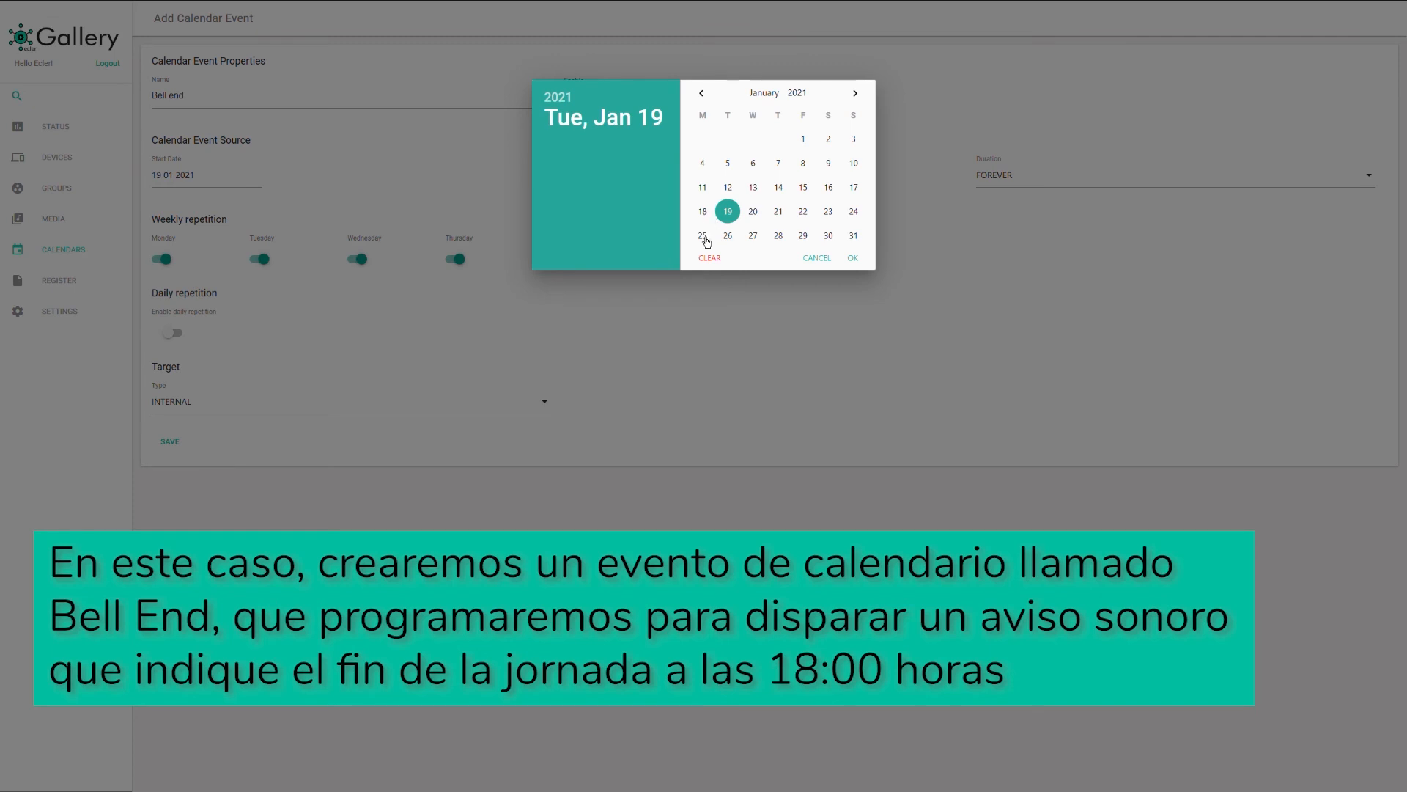
left_click(611, 189)
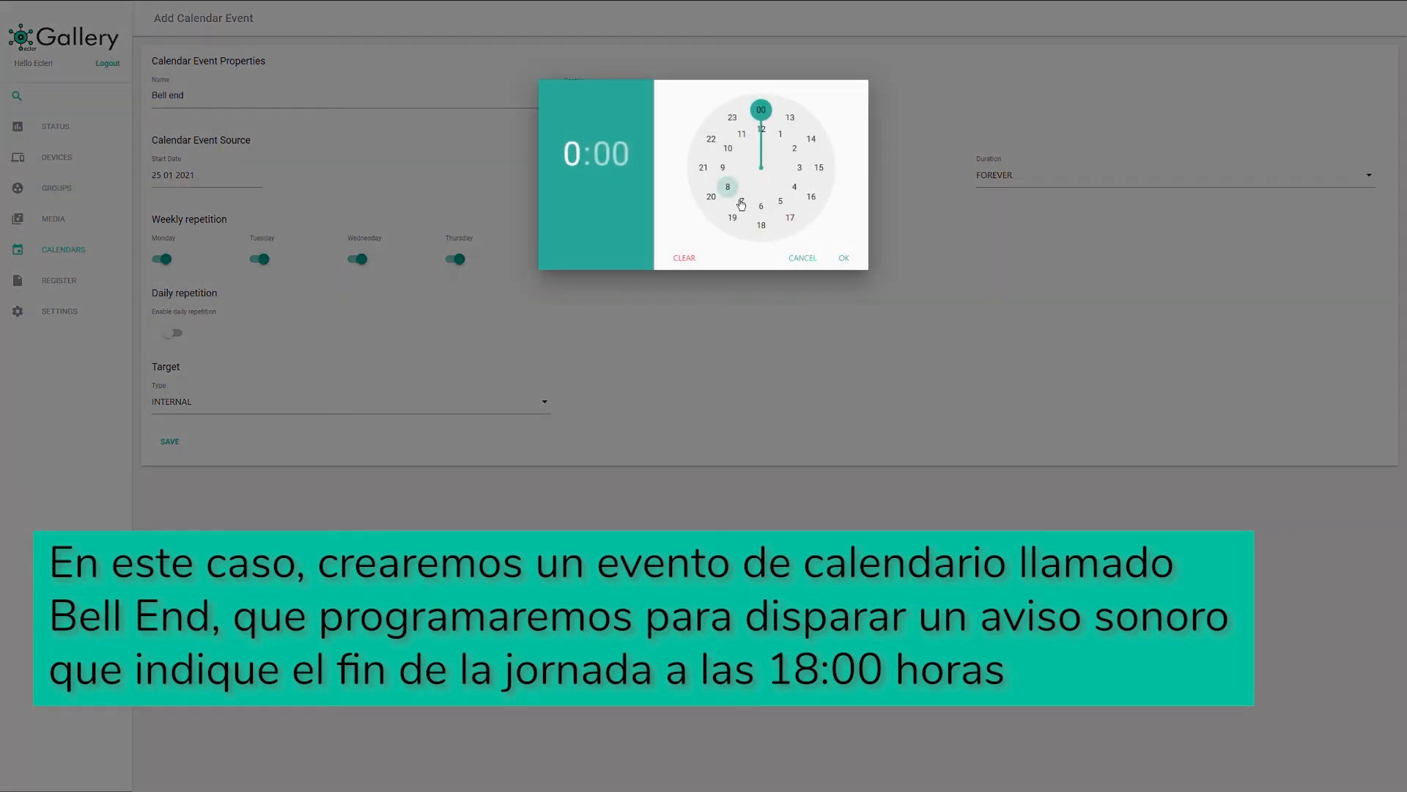
left_click(757, 226)
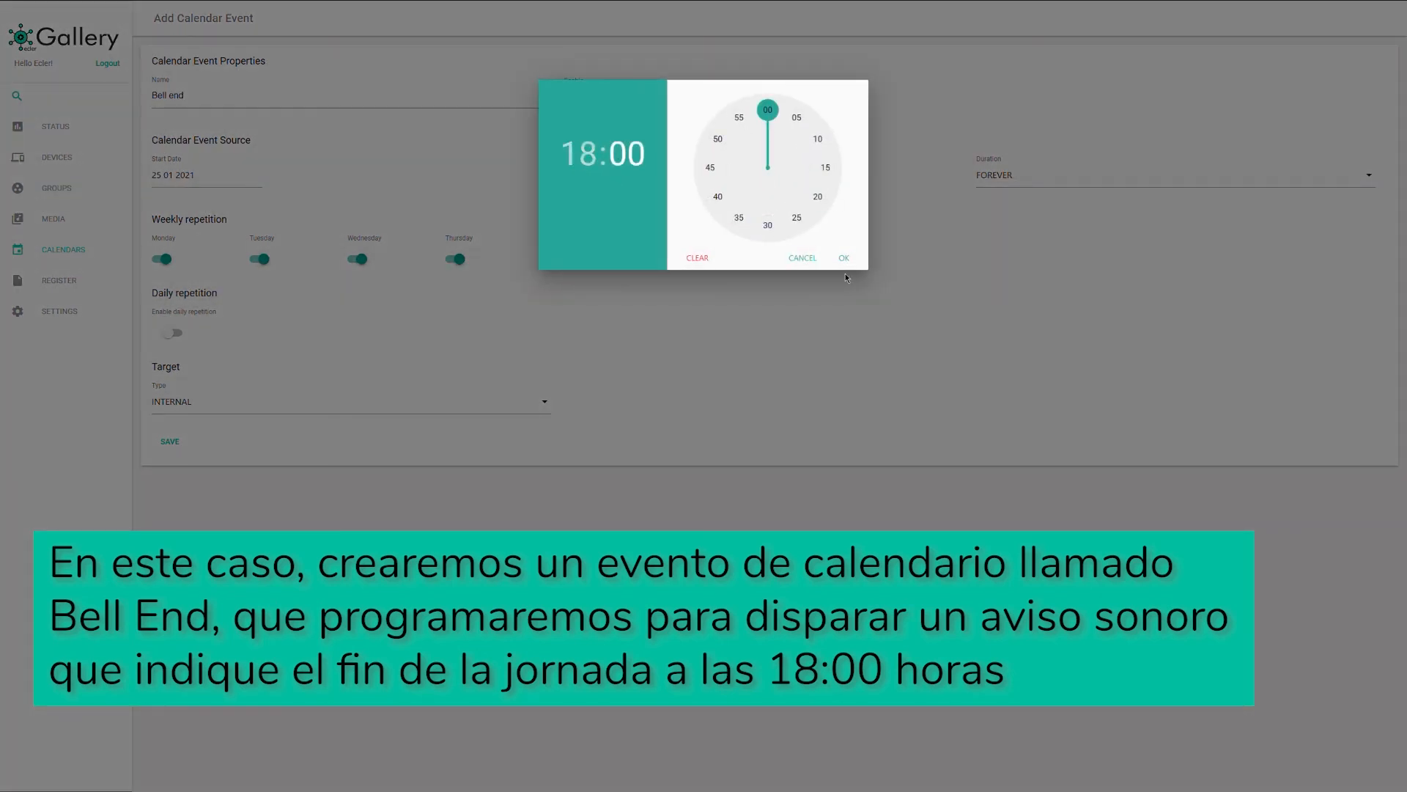
left_click(844, 258)
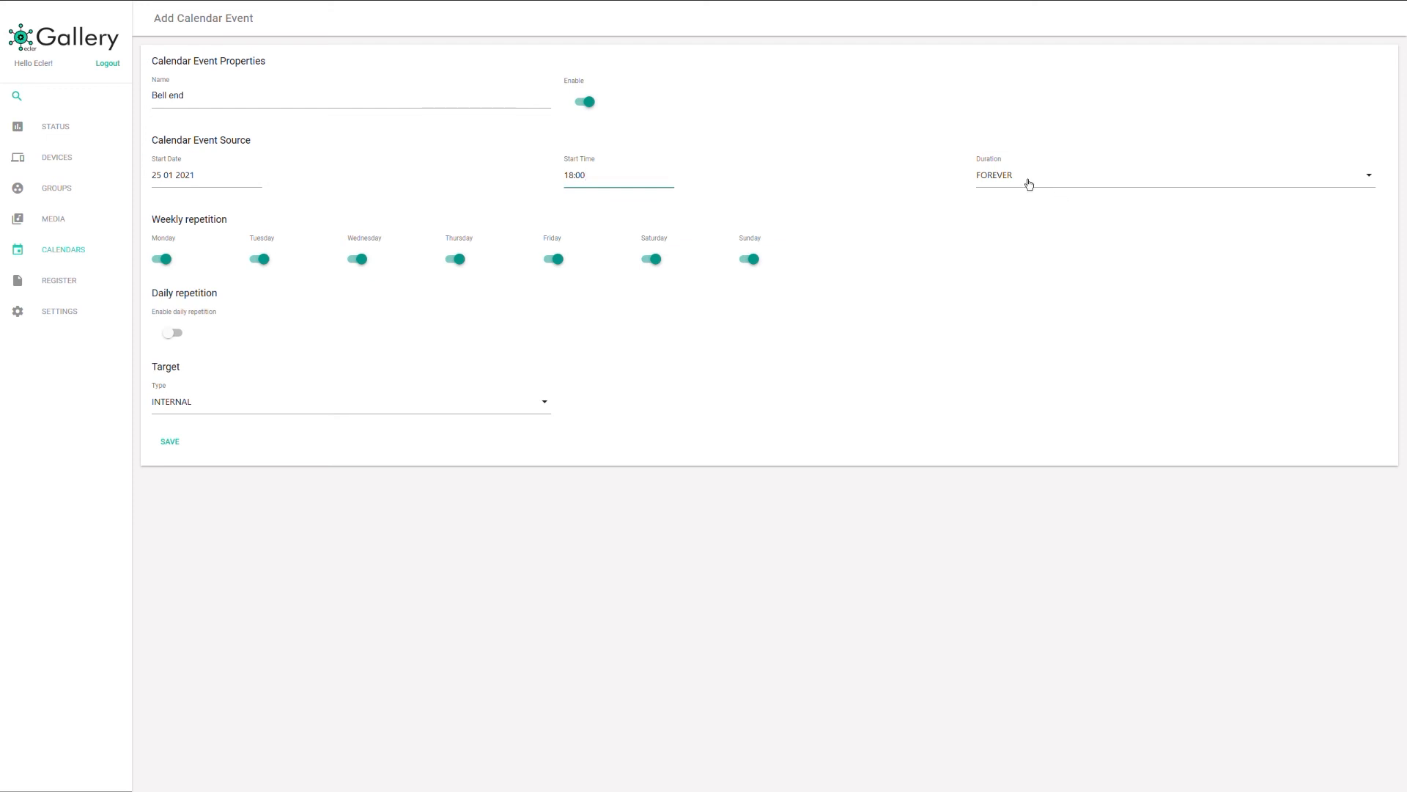
Step: Exclude Saturday and Sunday from the weekly repetition, set the target to PRESET RECALL with source PRESET02, and save the event
left_click(656, 262)
left_click(749, 262)
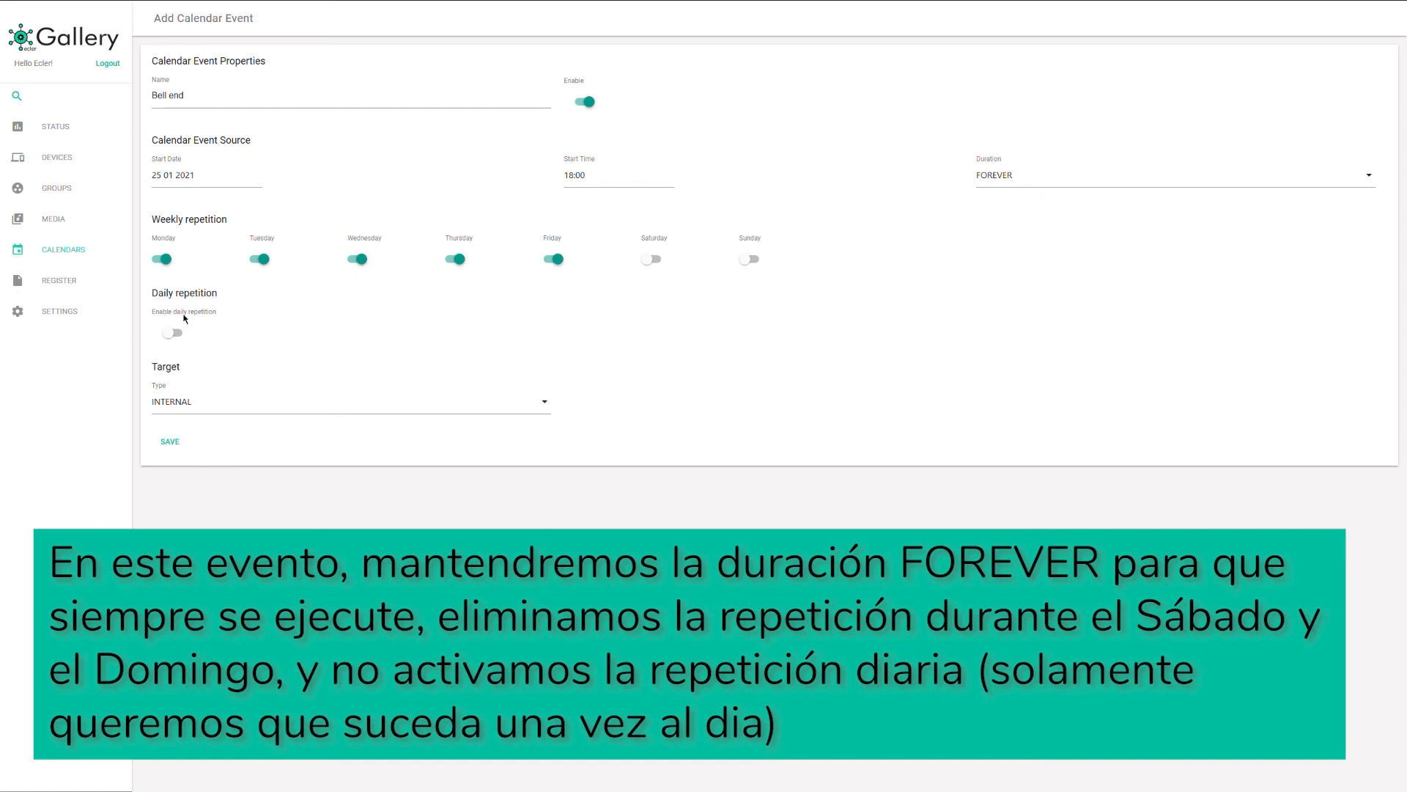
left_click(445, 412)
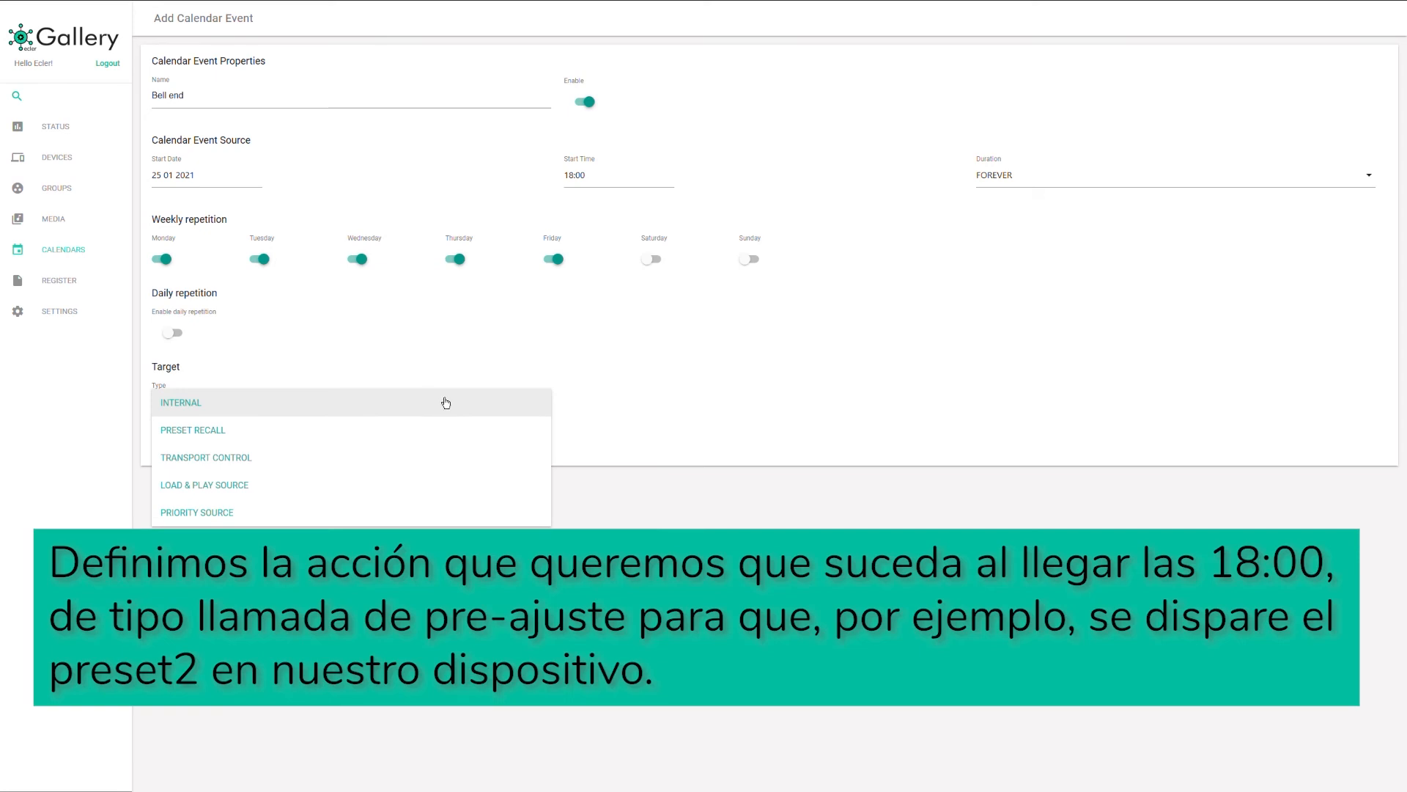
left_click(291, 438)
left_click(714, 416)
left_click(698, 434)
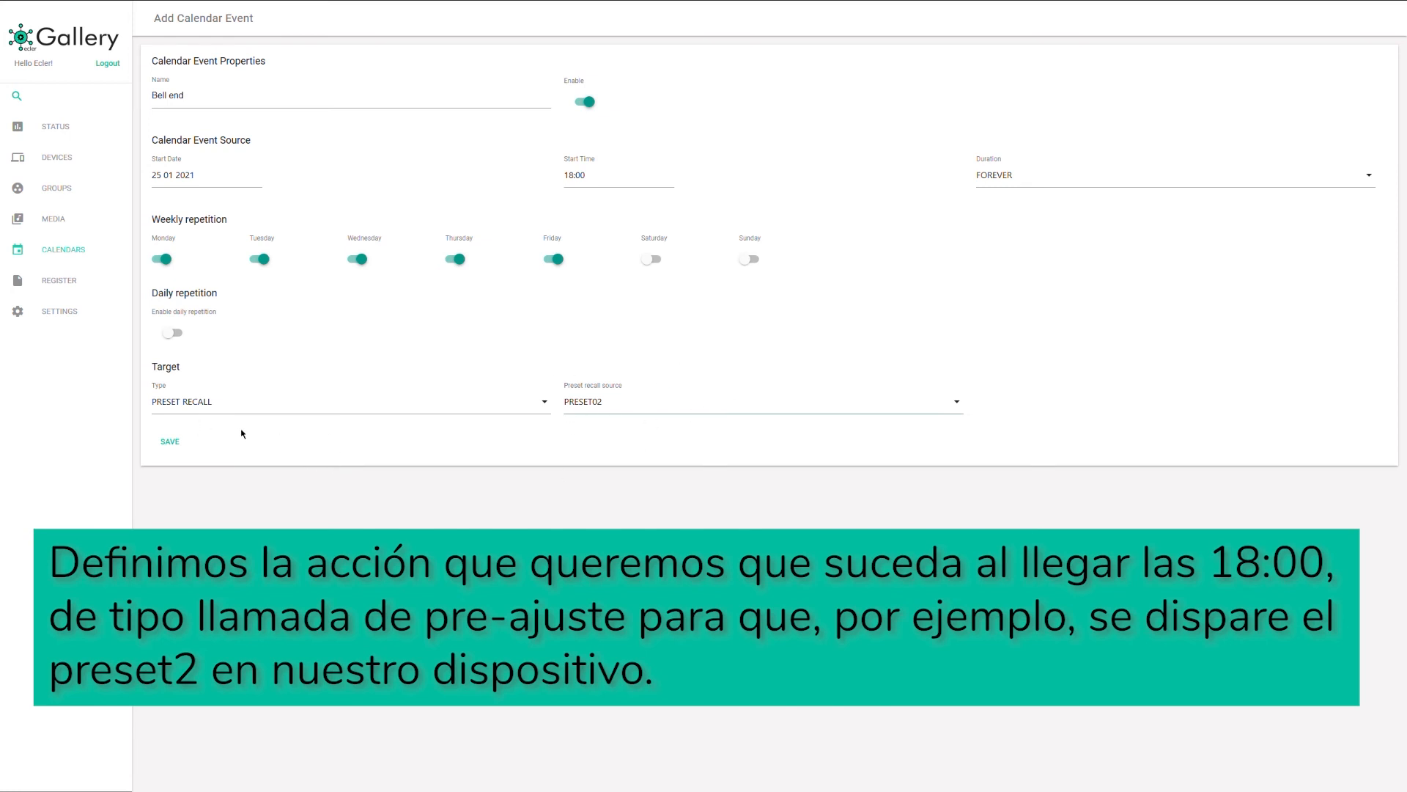
left_click(178, 443)
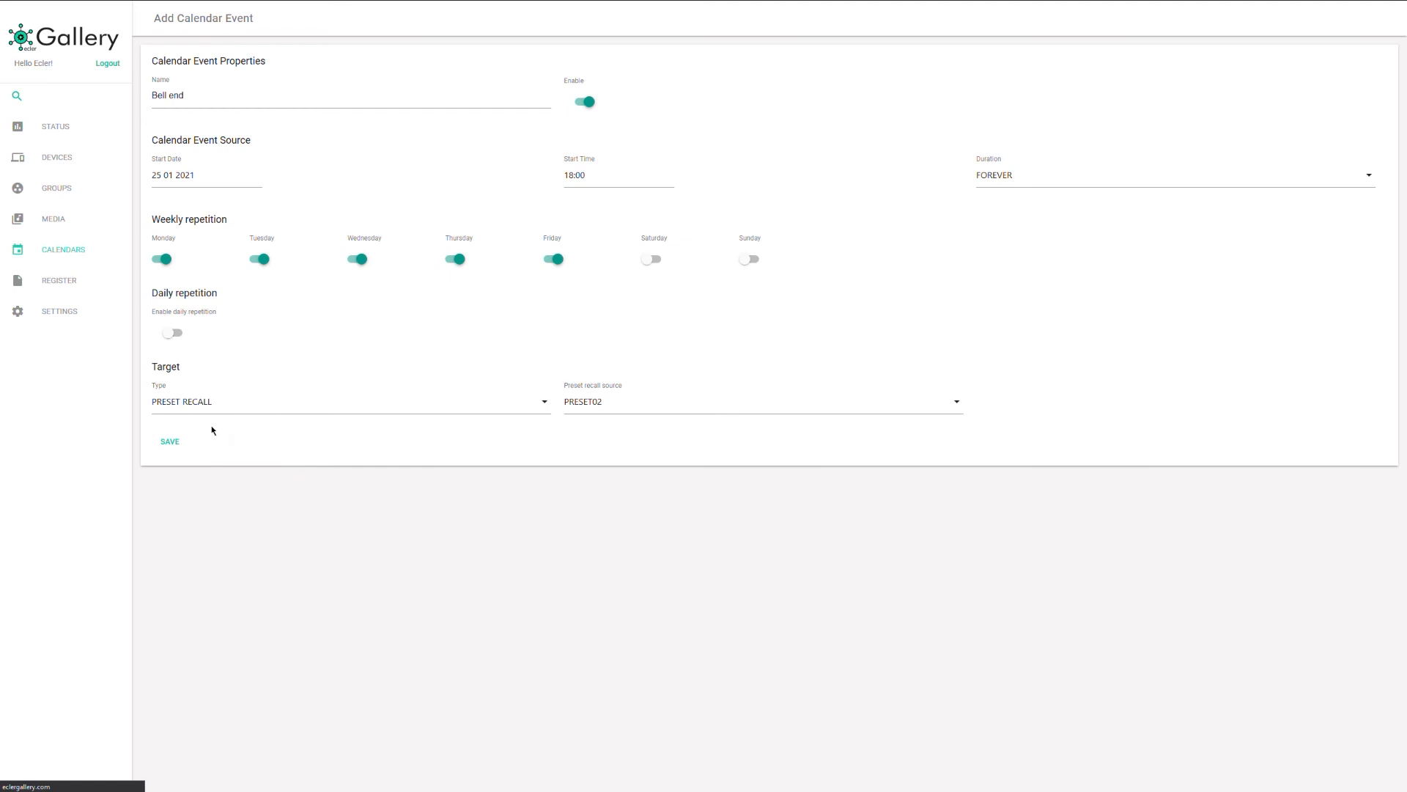
Step: Reorder the events of Calendar 2021 so Bell end comes before Commercials, and save the calendar
left_click(80, 258)
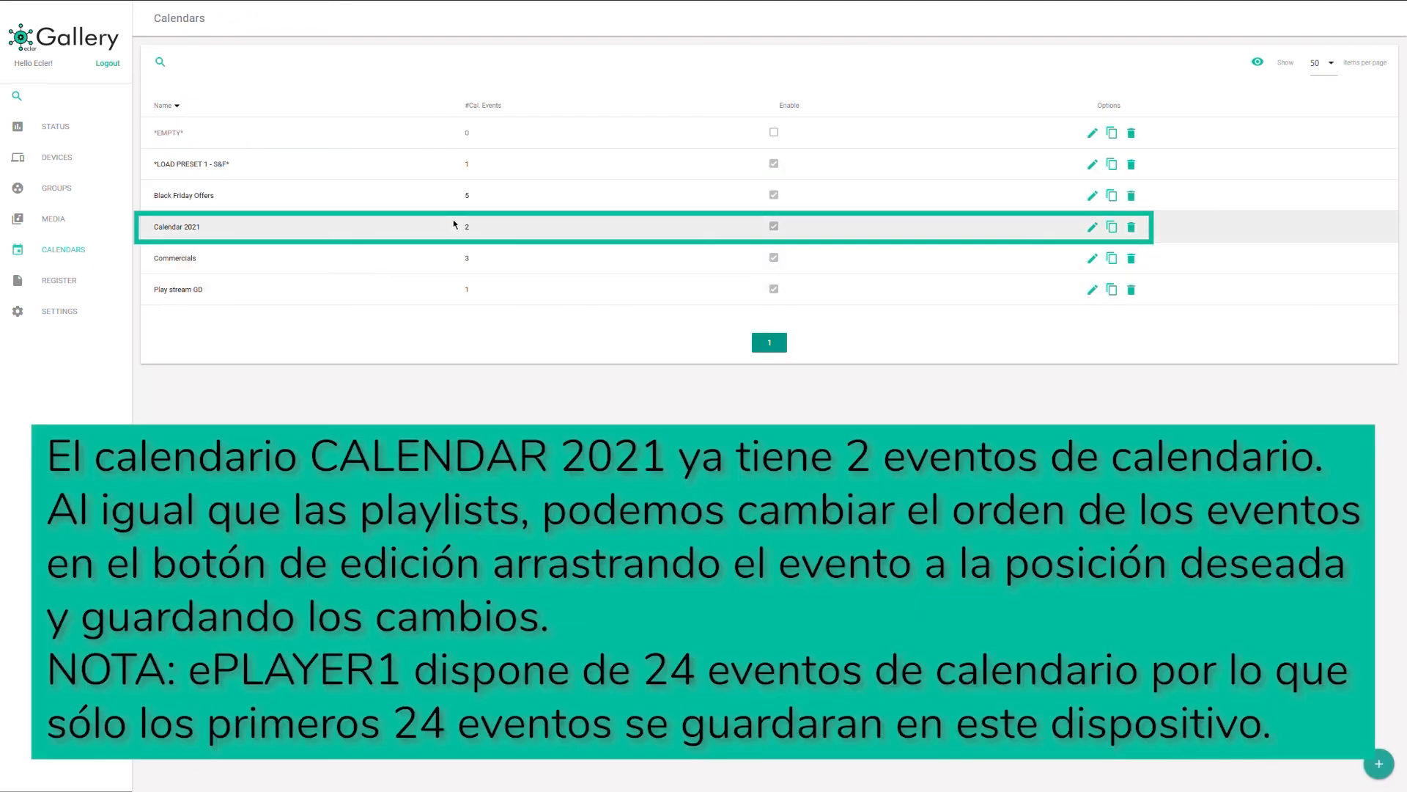
left_click(1093, 226)
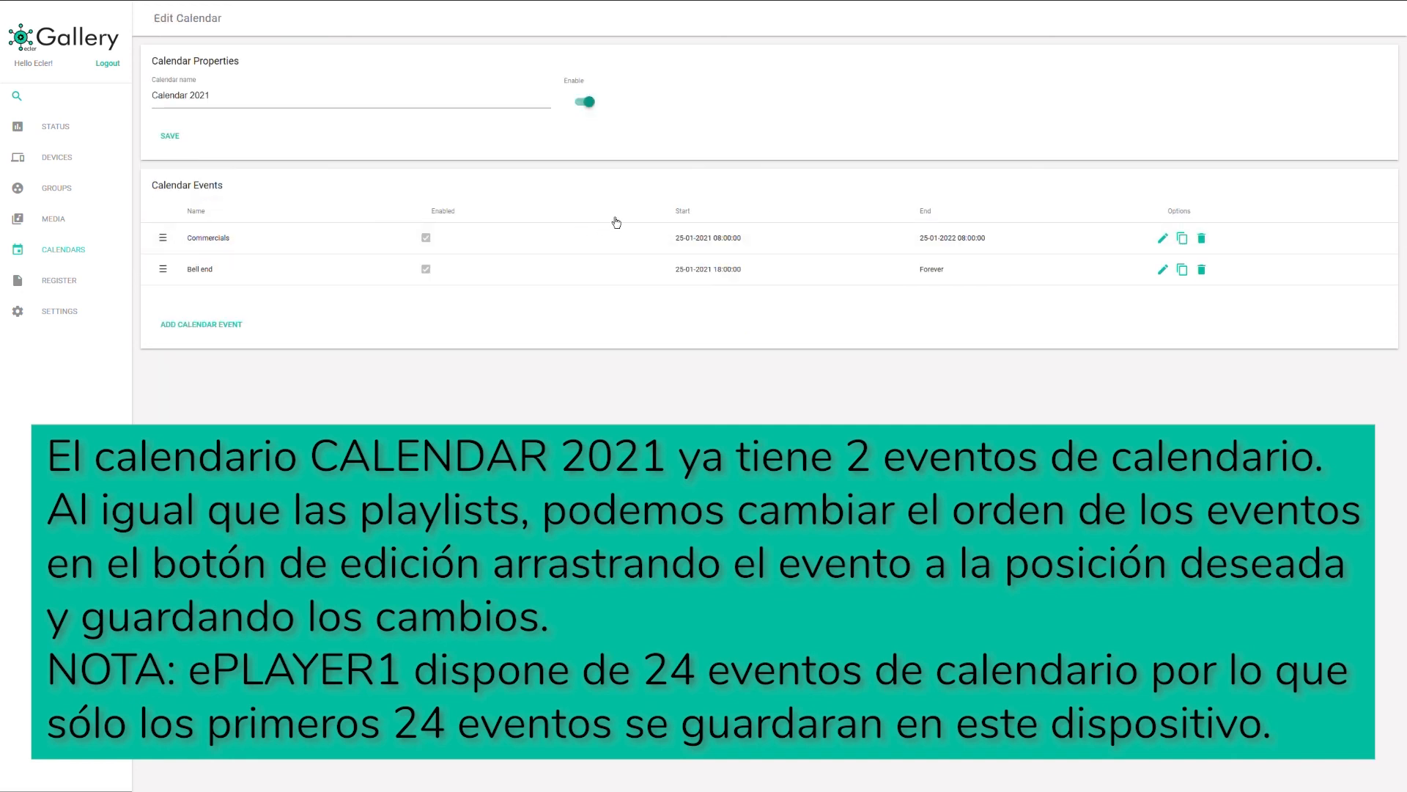
left_click_drag(163, 239, 169, 275)
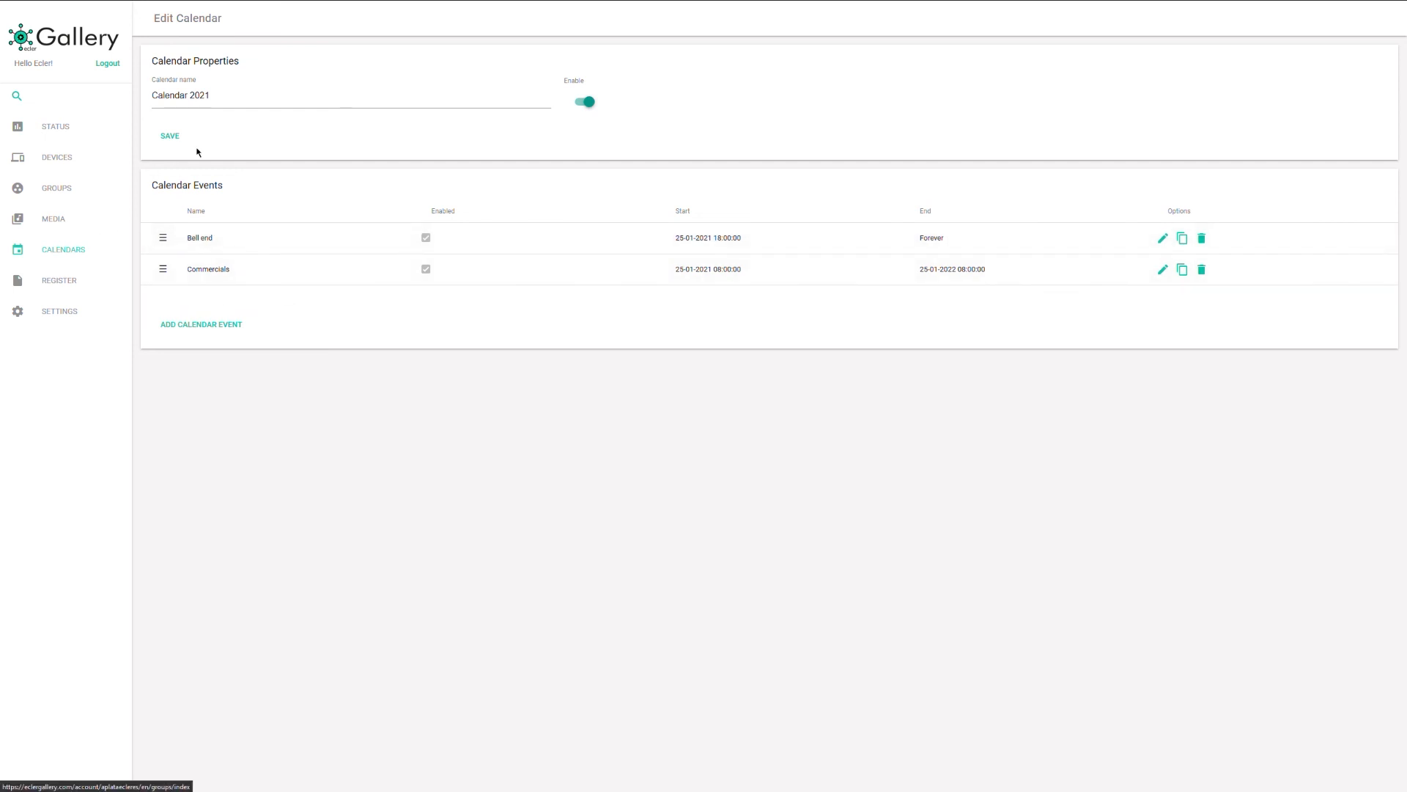
left_click(174, 145)
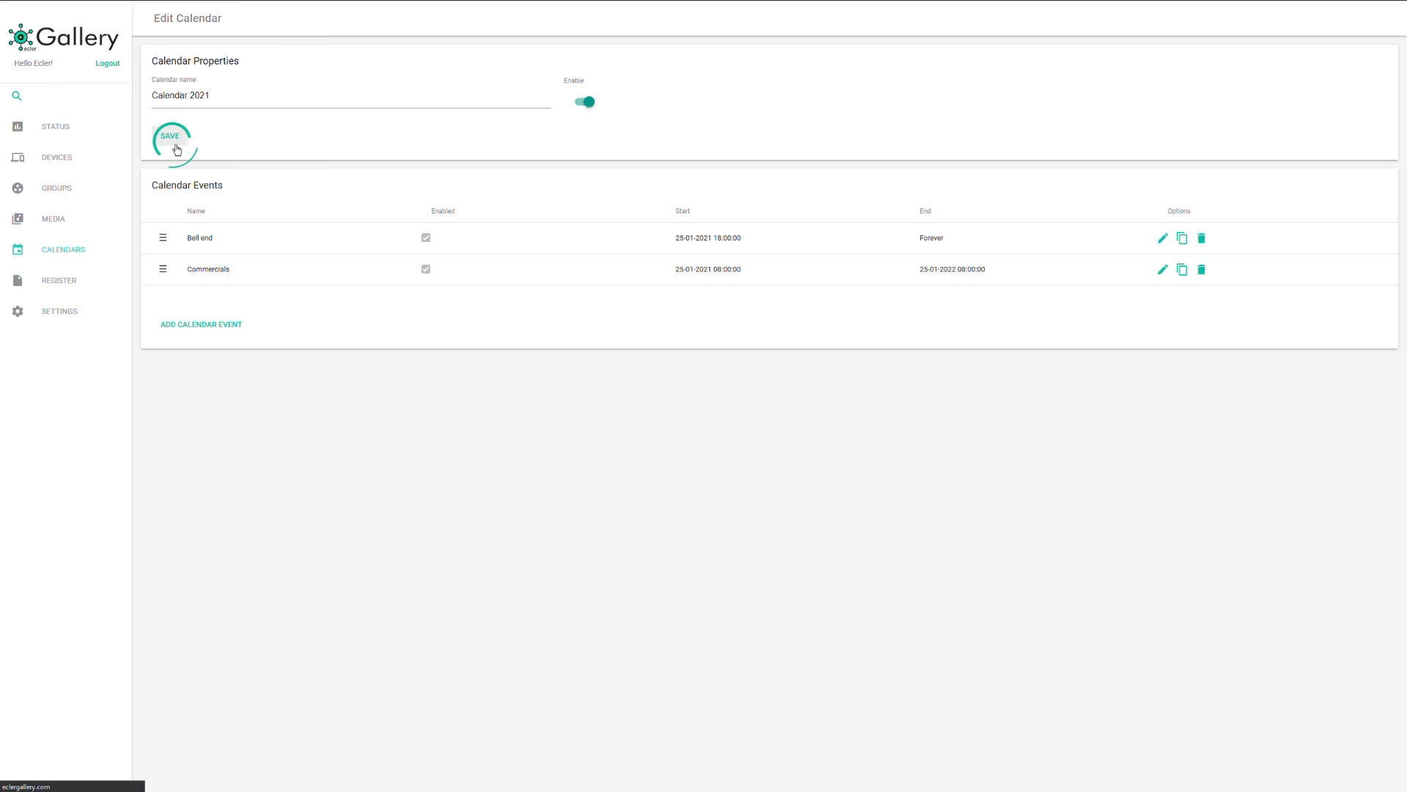
Step: Assign Calendar 2021 as the calendar in the device plan of the Cosmetics C device and save the plan
left_click(67, 166)
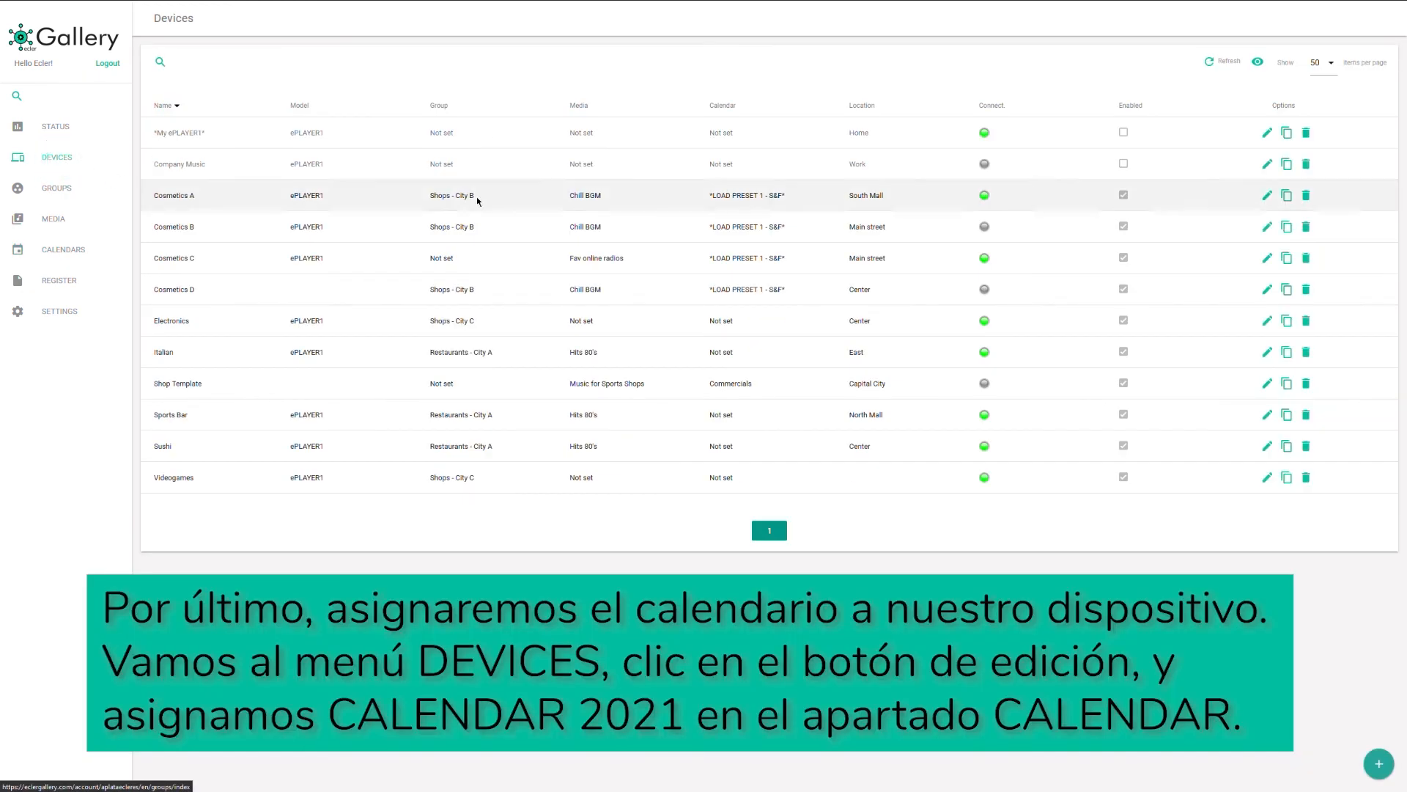
left_click(1267, 258)
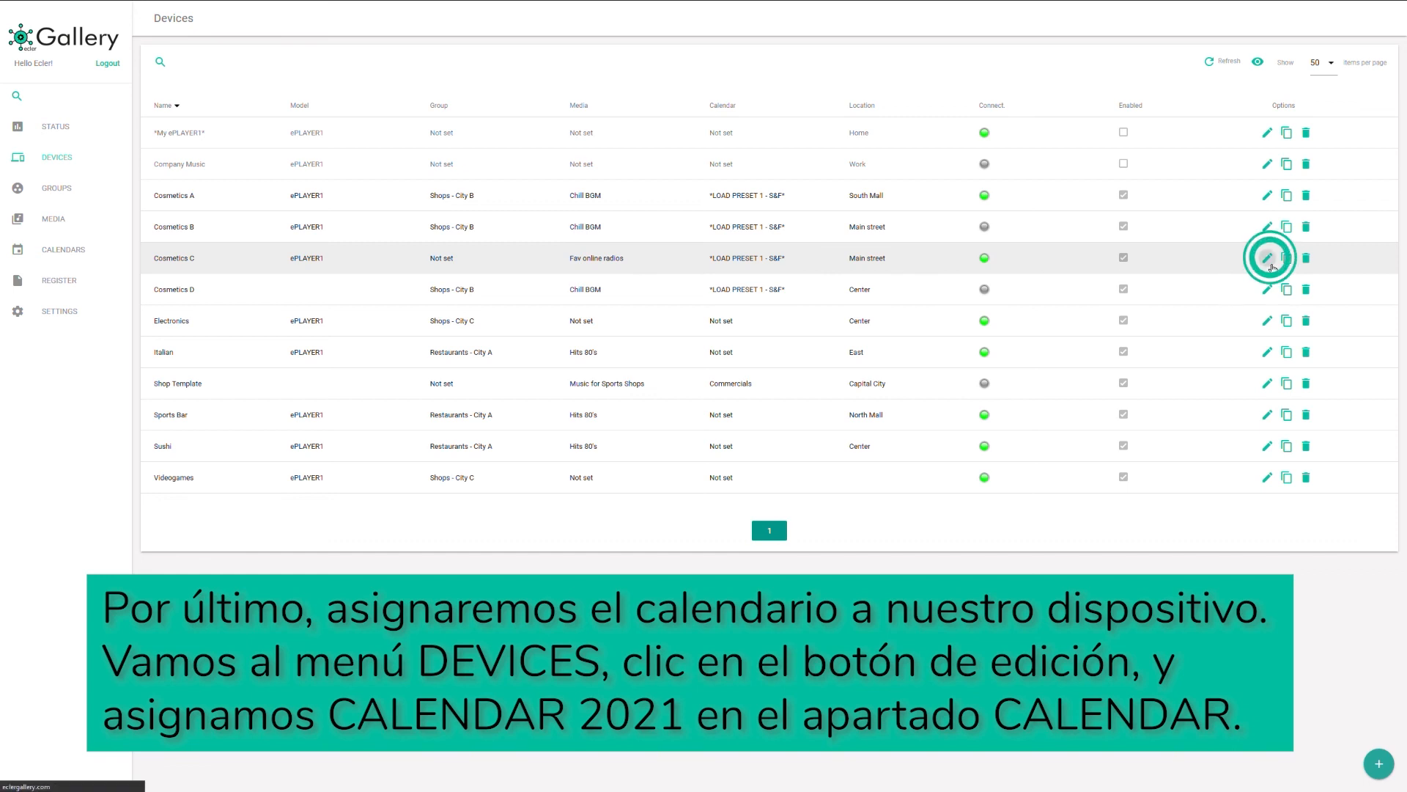
left_click(1172, 317)
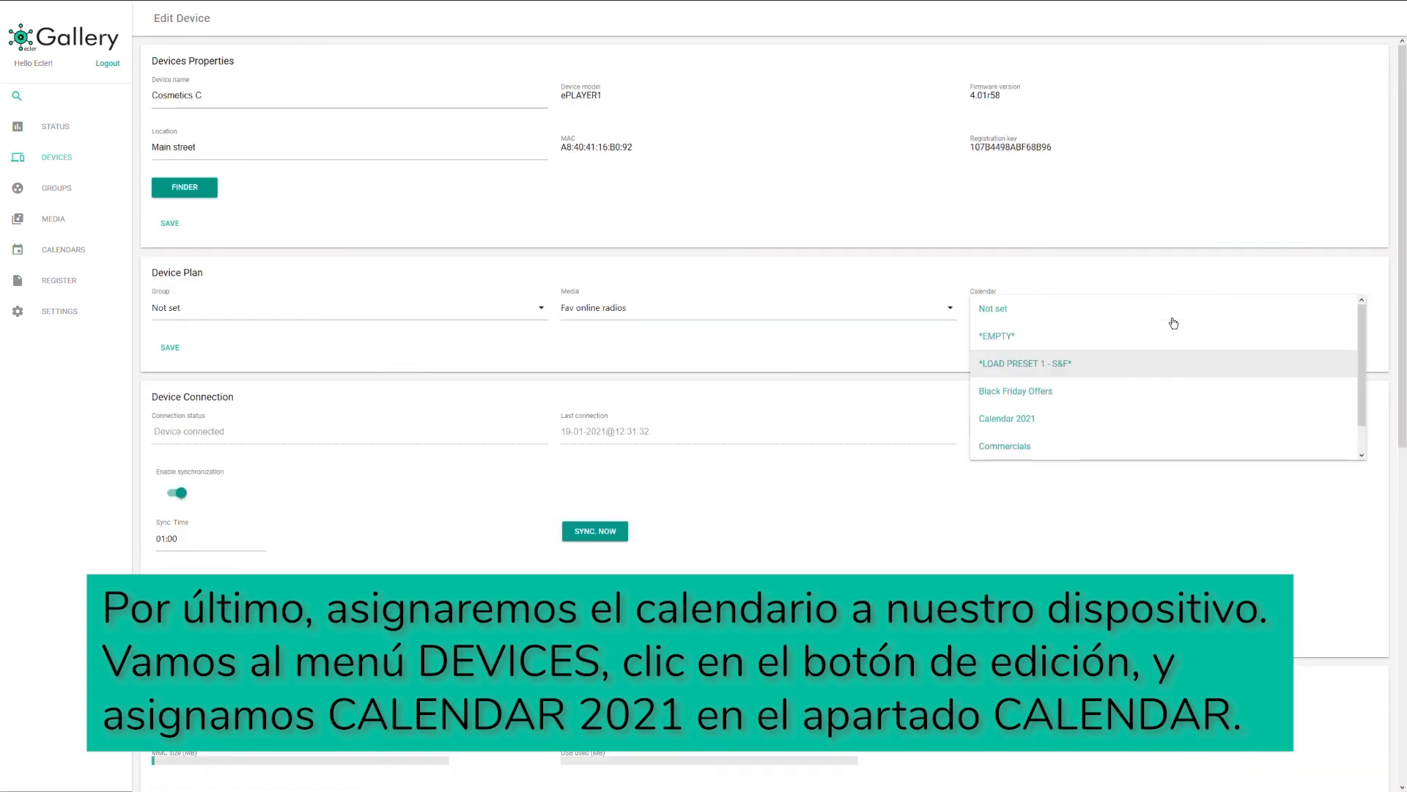
left_click(1143, 418)
left_click(170, 347)
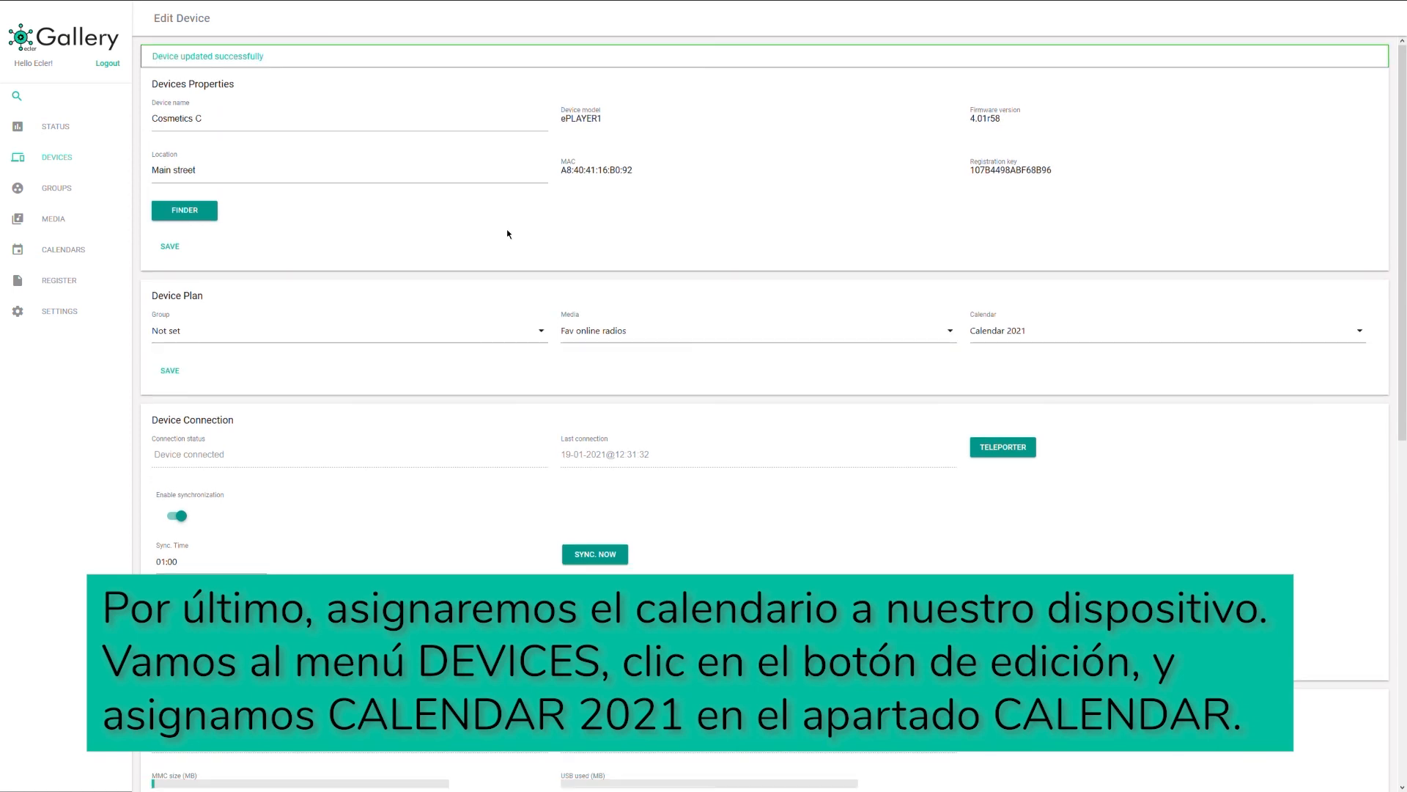